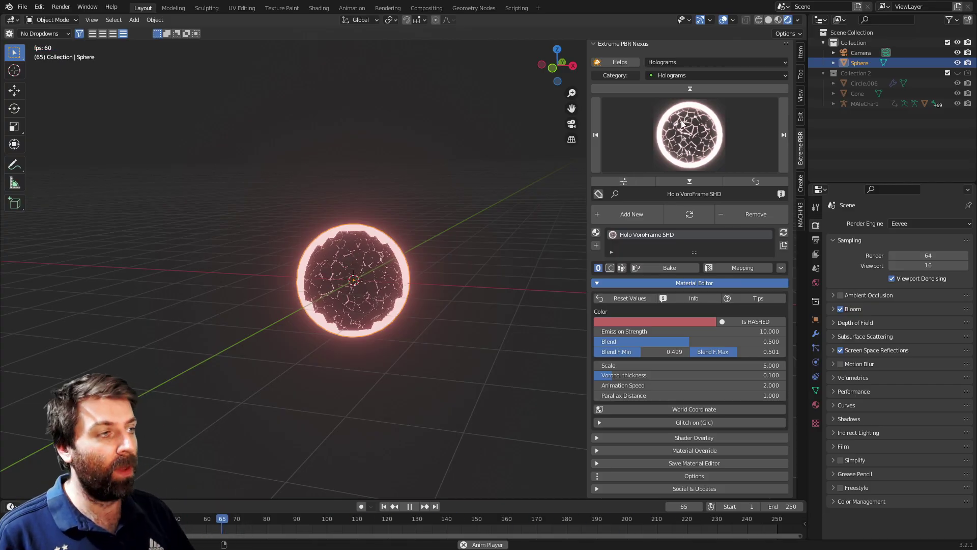
# Switch the Extreme PBR category from Holograms to Hologram lights and show its preset grid
pyautogui.click(690, 135)
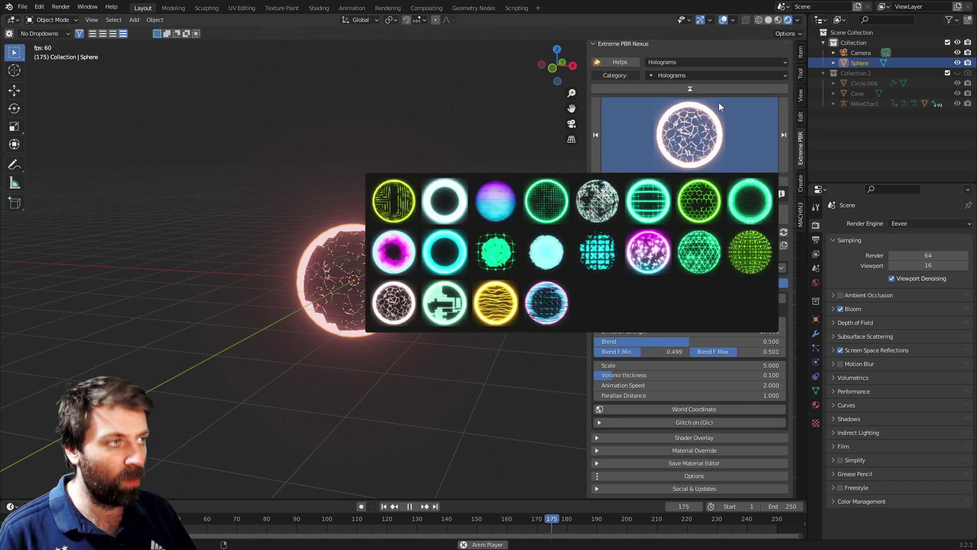
pyautogui.click(710, 74)
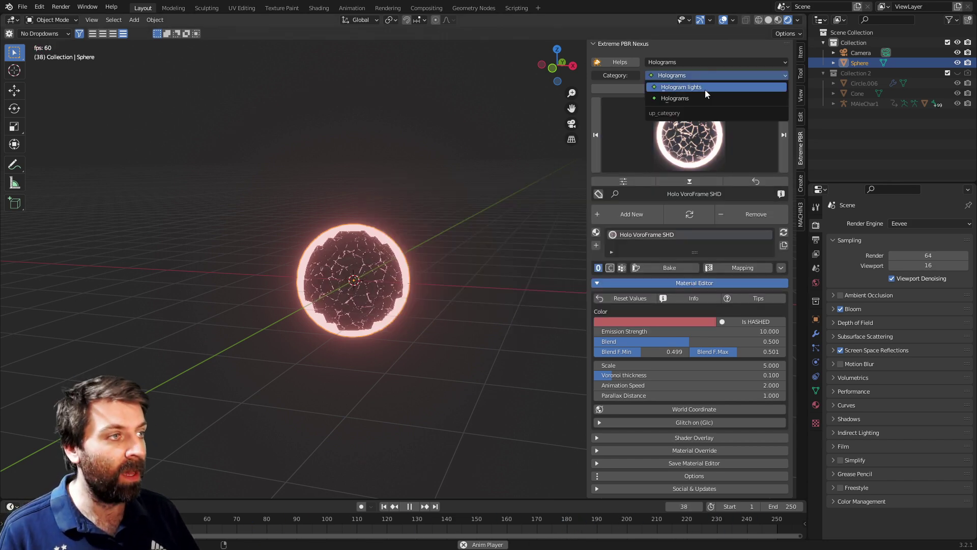
pyautogui.click(705, 88)
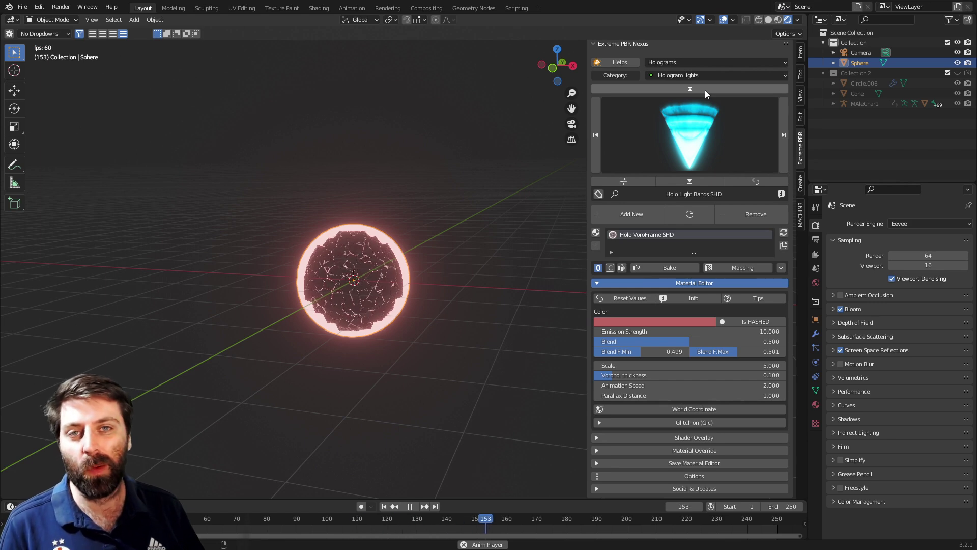
pyautogui.click(697, 107)
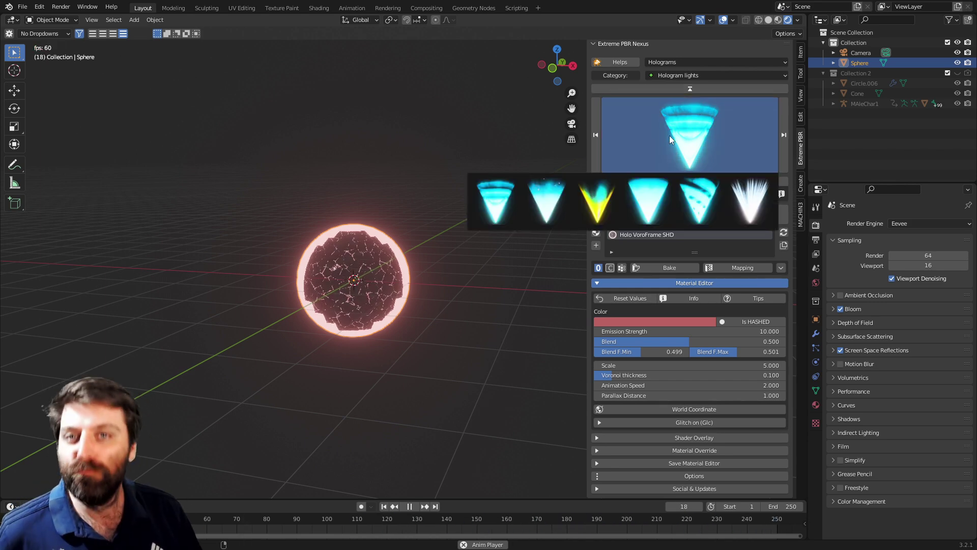
# Return to the Holograms category and apply the yellow Holo Wave preset to the sphere
pyautogui.click(715, 74)
pyautogui.click(710, 100)
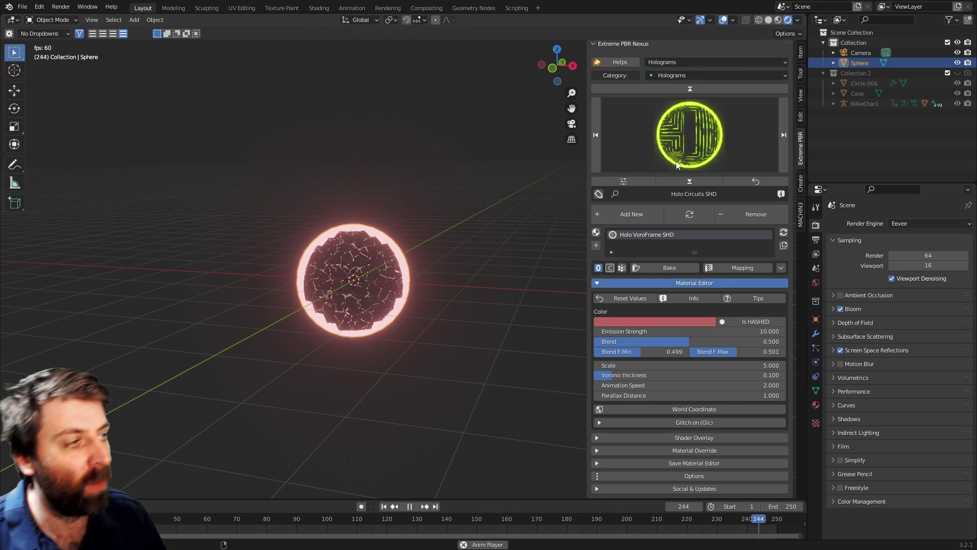
pyautogui.click(701, 139)
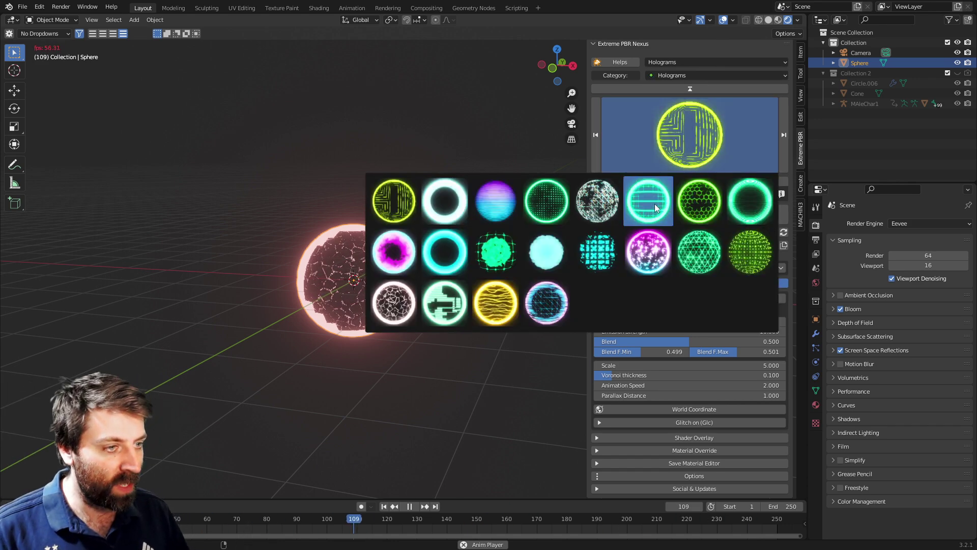
pyautogui.click(494, 299)
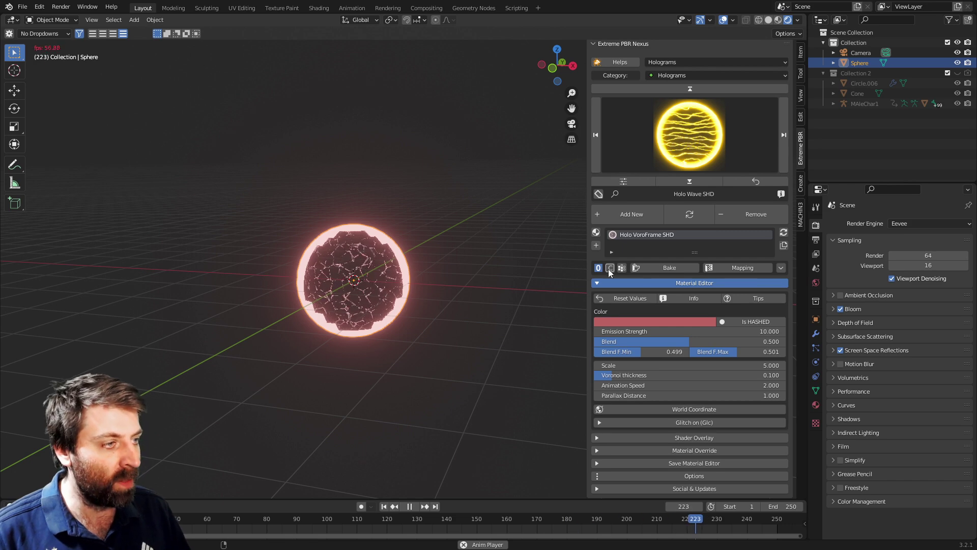
pyautogui.click(684, 218)
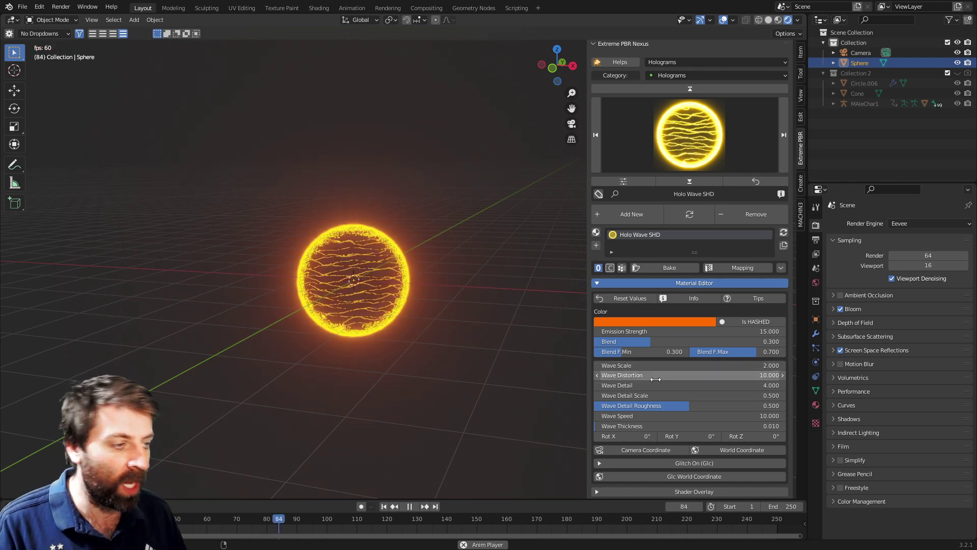
# Set Wave Speed to 33.3 and Wave Thickness to 0.321, undoing a Wave Scale change
pyautogui.click(652, 416)
pyautogui.write('33.3')
pyautogui.press('Return')
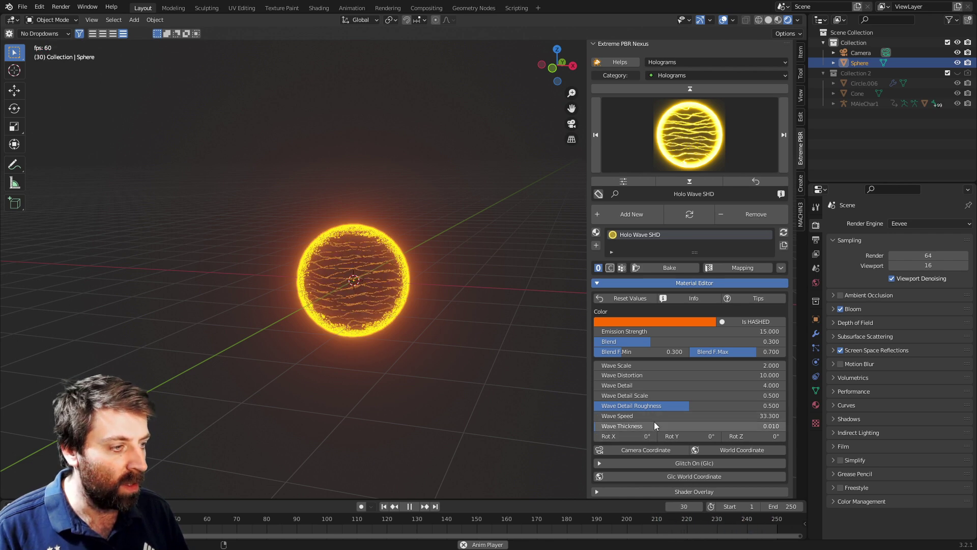
pyautogui.moveTo(654, 425); pyautogui.dragTo(723, 424)
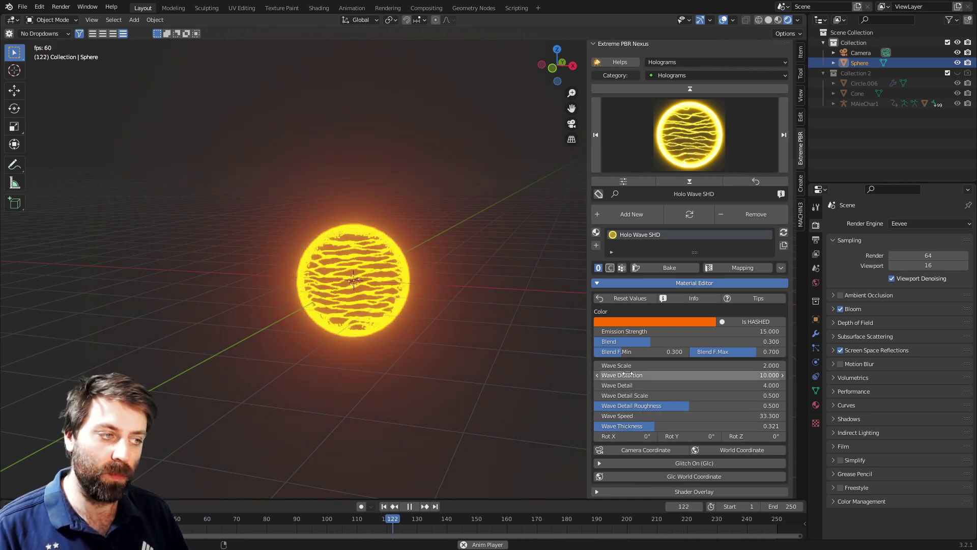
pyautogui.moveTo(631, 367); pyautogui.dragTo(672, 367)
pyautogui.hotkey('ctrl', 'z')
pyautogui.hotkey('ctrl', 'z')
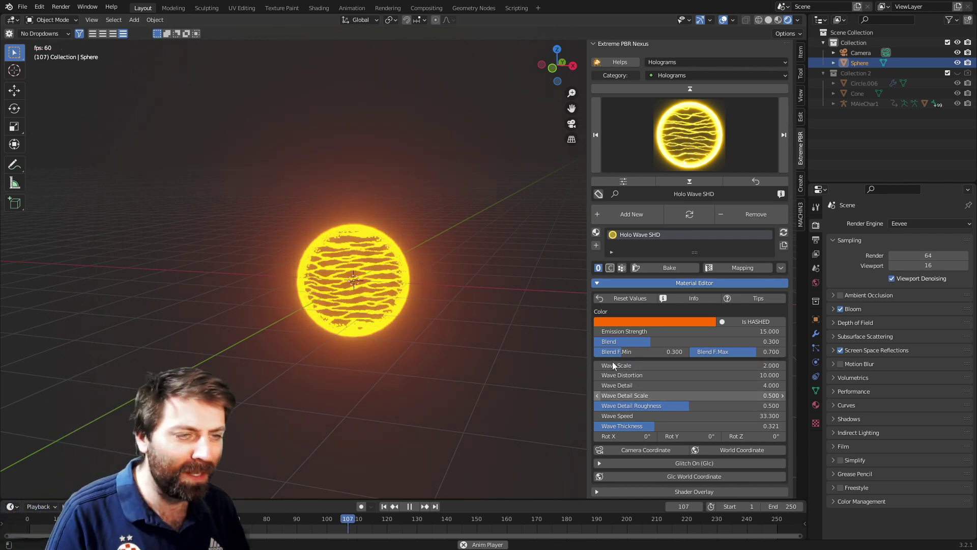
# Apply the cyan ring Holo Simple SHD preset and cycle its blend mode back to Is HASHED
pyautogui.click(694, 139)
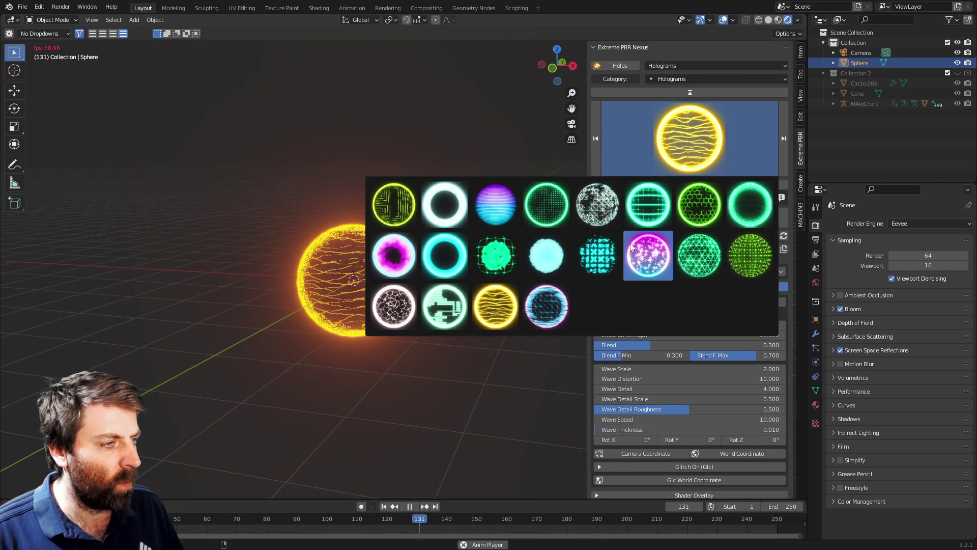
pyautogui.click(455, 255)
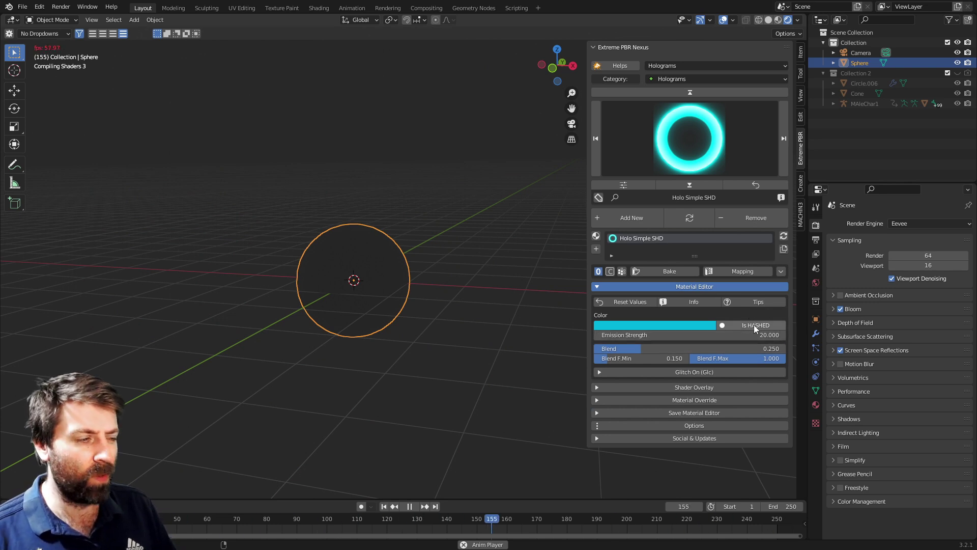
pyautogui.click(753, 325)
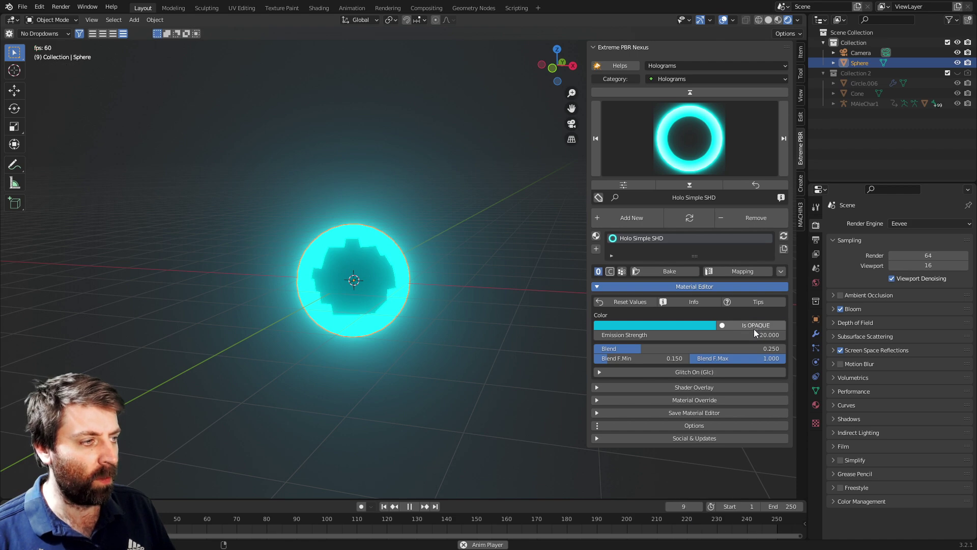
pyautogui.click(754, 328)
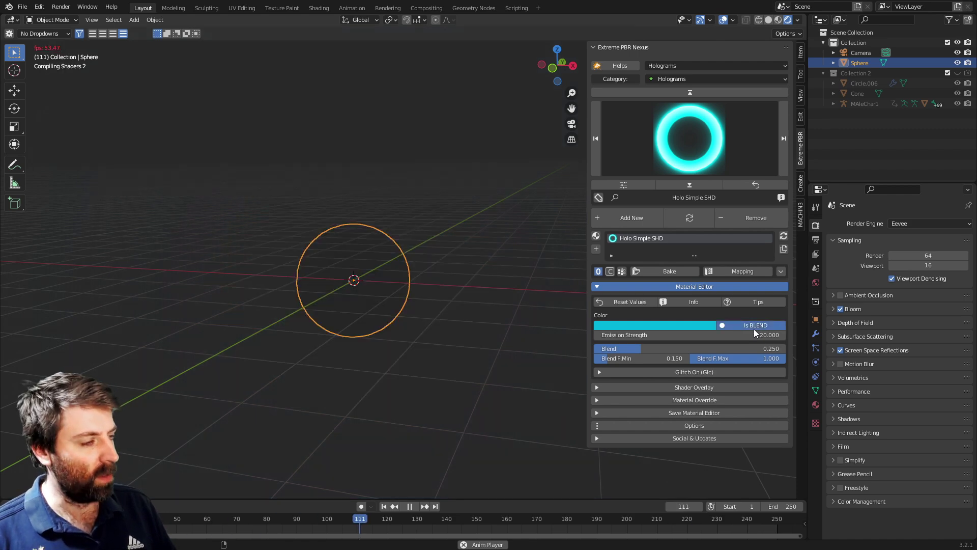
pyautogui.click(753, 326)
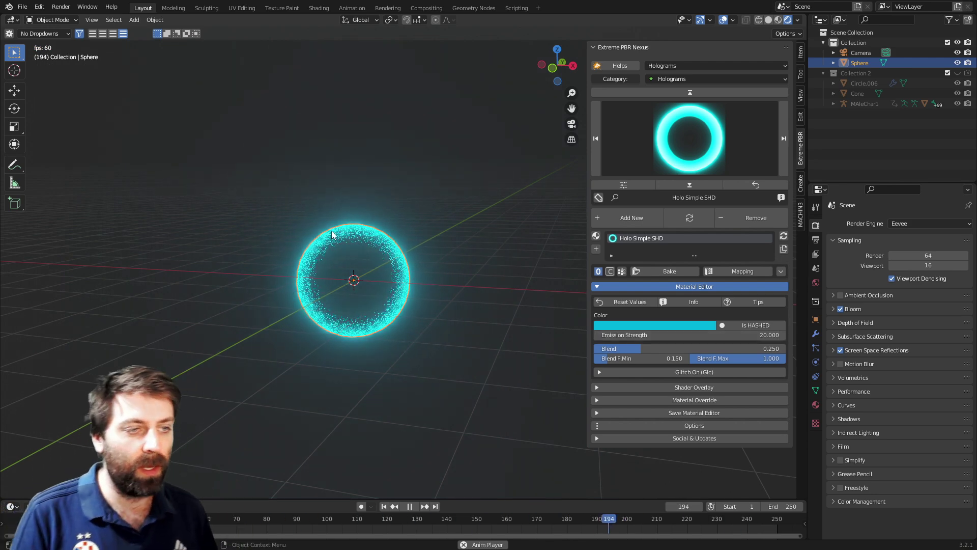
# Pause playback and apply Shade Smooth to the sphere through the F3 search
pyautogui.scroll(6, 331, 235)
pyautogui.keyDown('shift'); pyautogui.moveTo(234, 281); pyautogui.dragTo(307, 256, button='middle'); pyautogui.keyUp('shift')
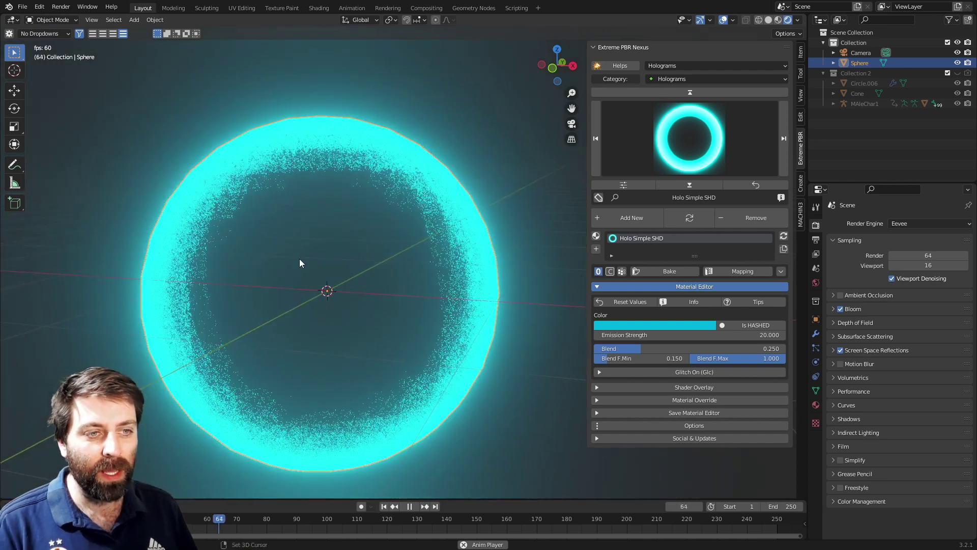
pyautogui.press('space')
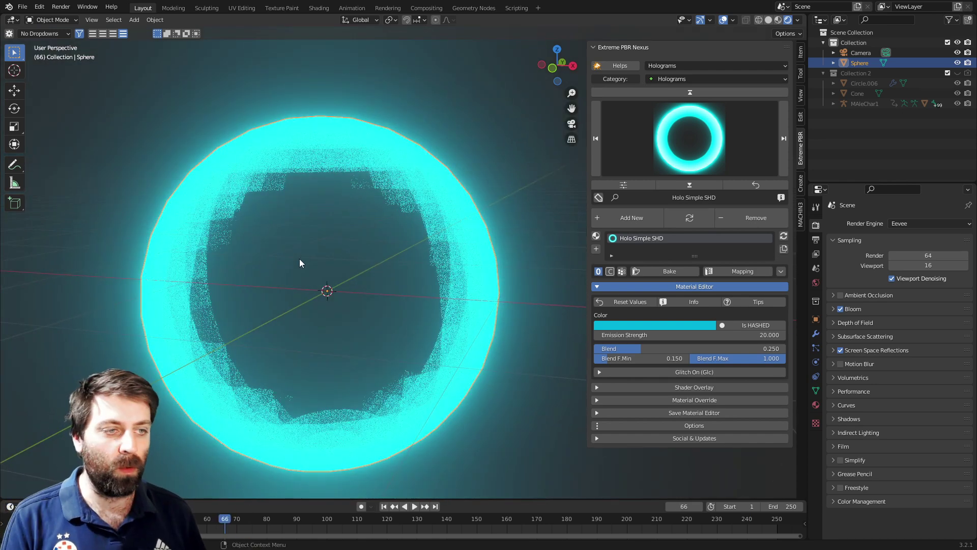
pyautogui.press('F3')
pyautogui.write('s')
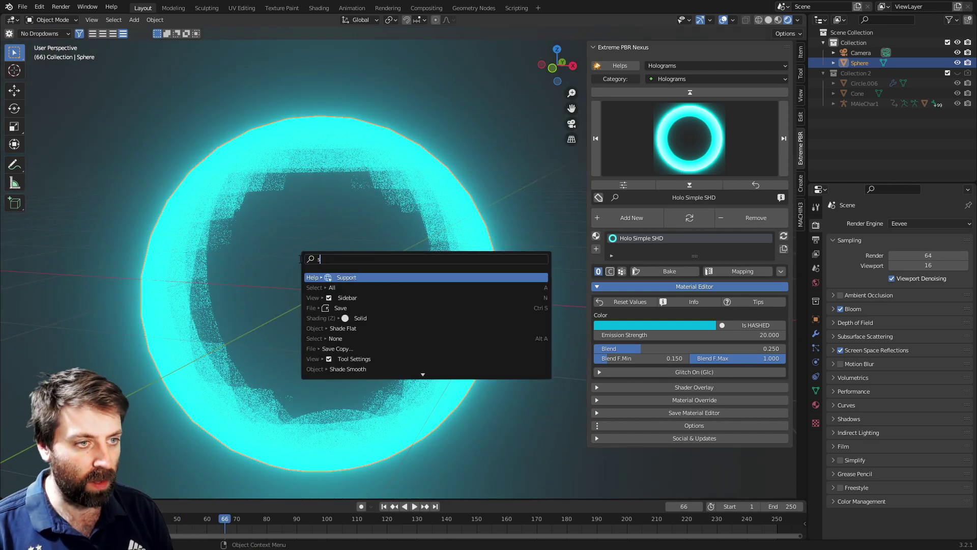
pyautogui.write('ha')
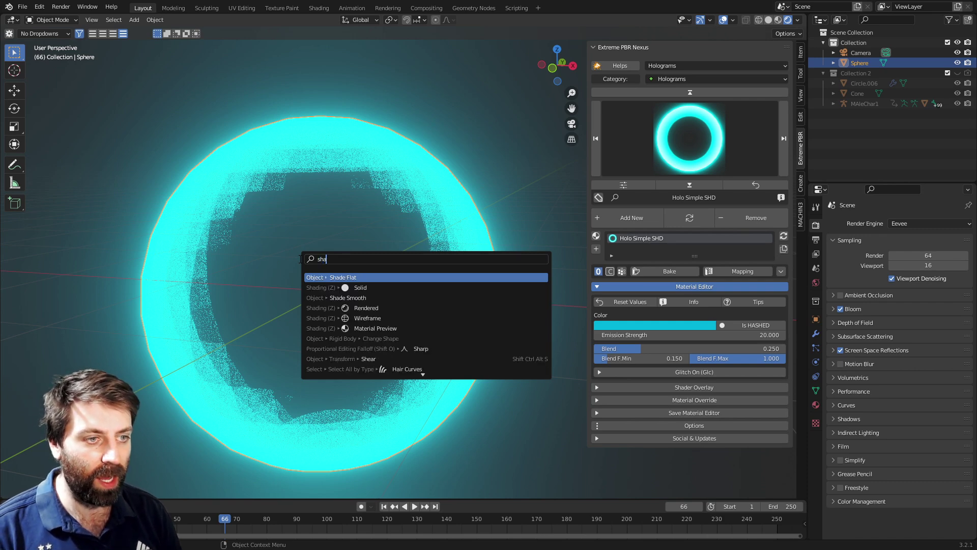
pyautogui.write('de smooth')
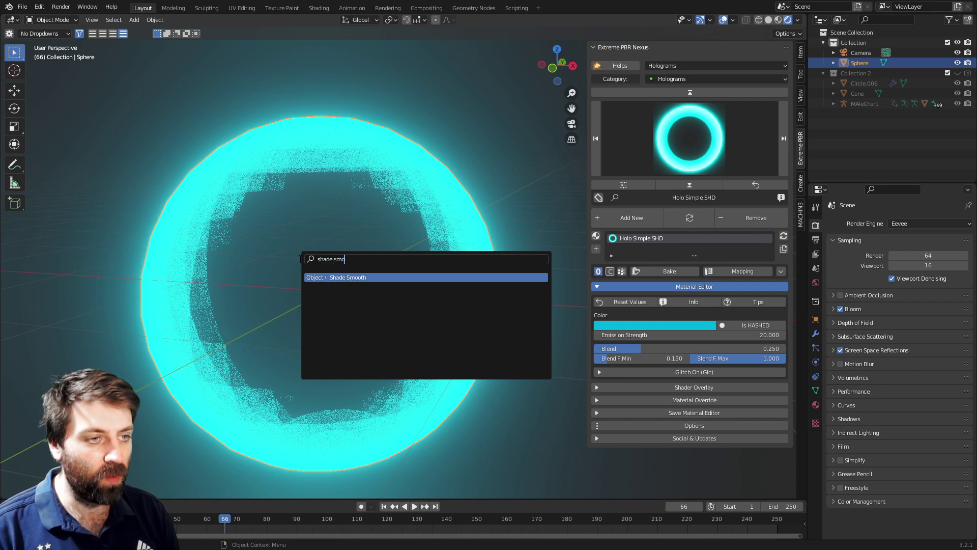
pyautogui.press('Return')
pyautogui.scroll(-2, 300, 259)
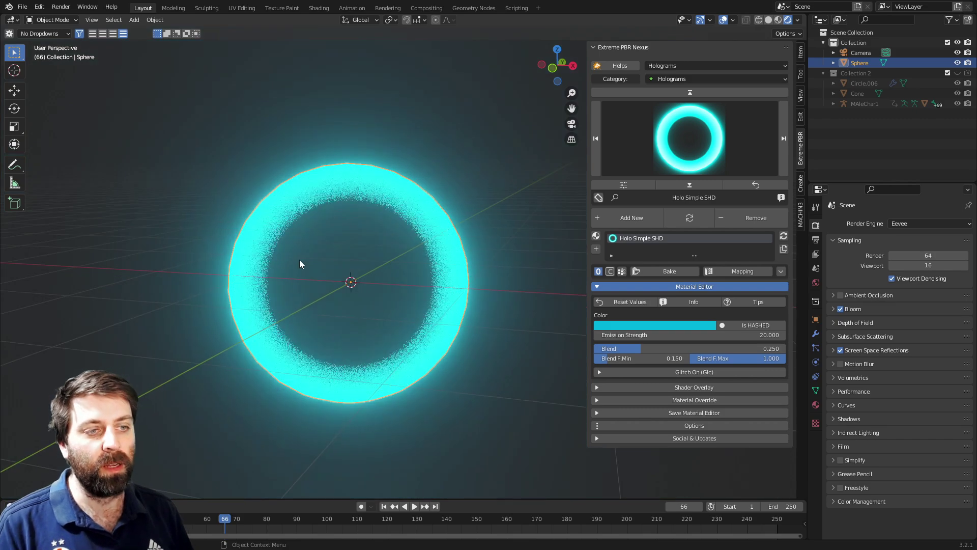
# Restart playback, apply Holo Dots Cloud SHD to the sphere, and set blend mode to Is HASHED
pyautogui.moveTo(301, 262); pyautogui.dragTo(739, 118, button='middle')
pyautogui.press('space')
pyautogui.click(687, 148)
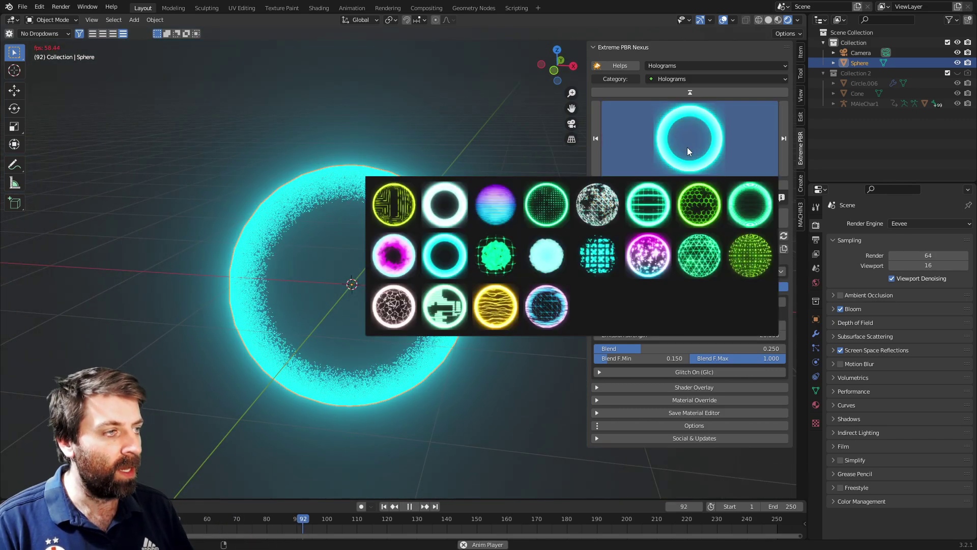
pyautogui.click(547, 205)
pyautogui.click(712, 217)
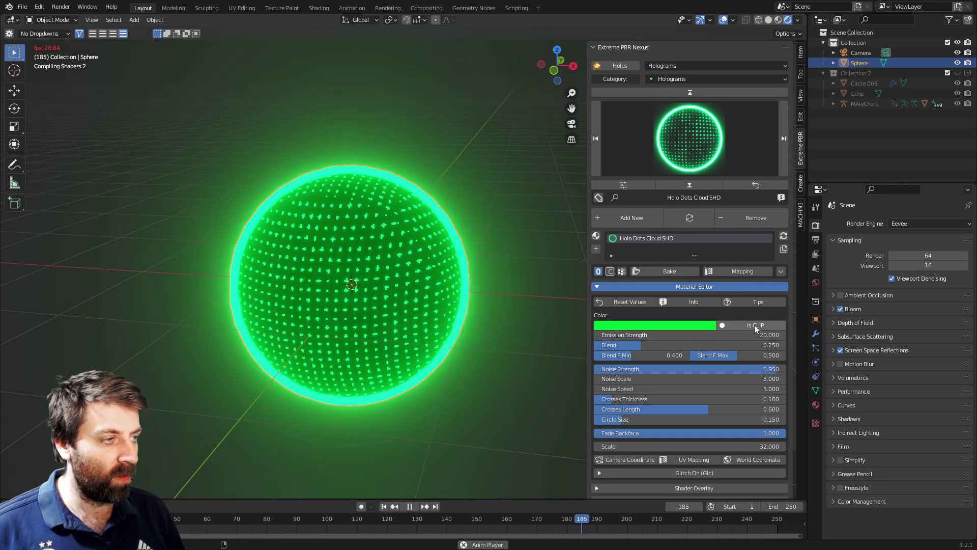
pyautogui.click(754, 324)
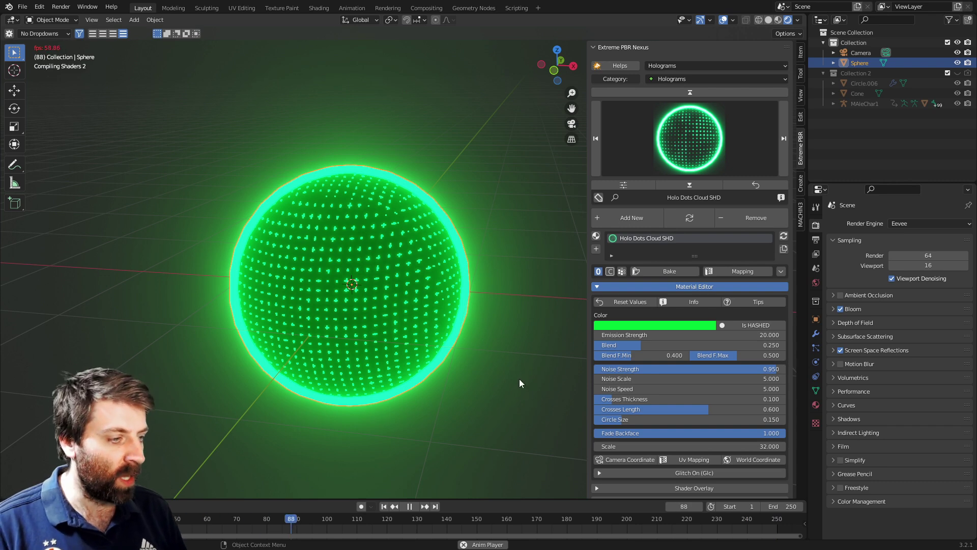
# Apply the wireframe Holo Frame SHD preset to the sphere
pyautogui.click(701, 122)
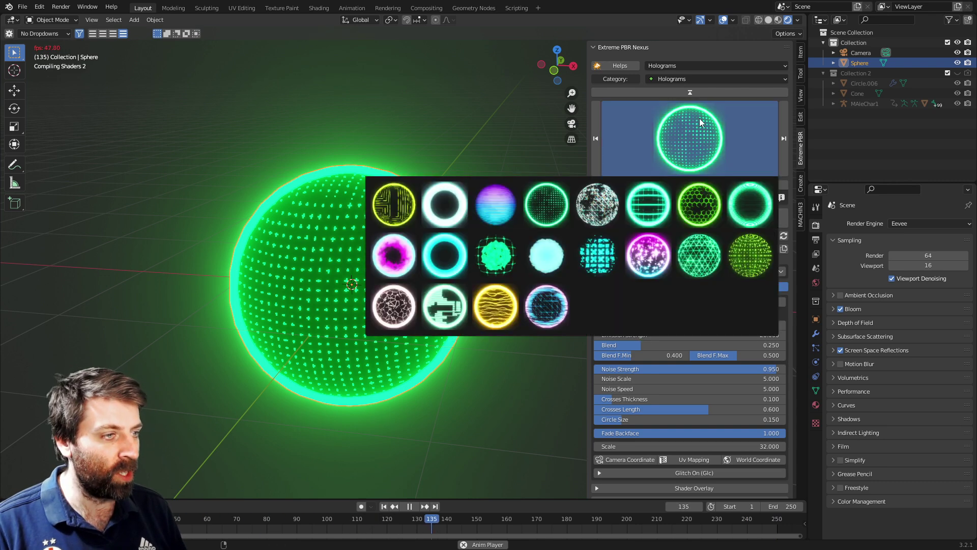
pyautogui.click(597, 204)
pyautogui.click(682, 222)
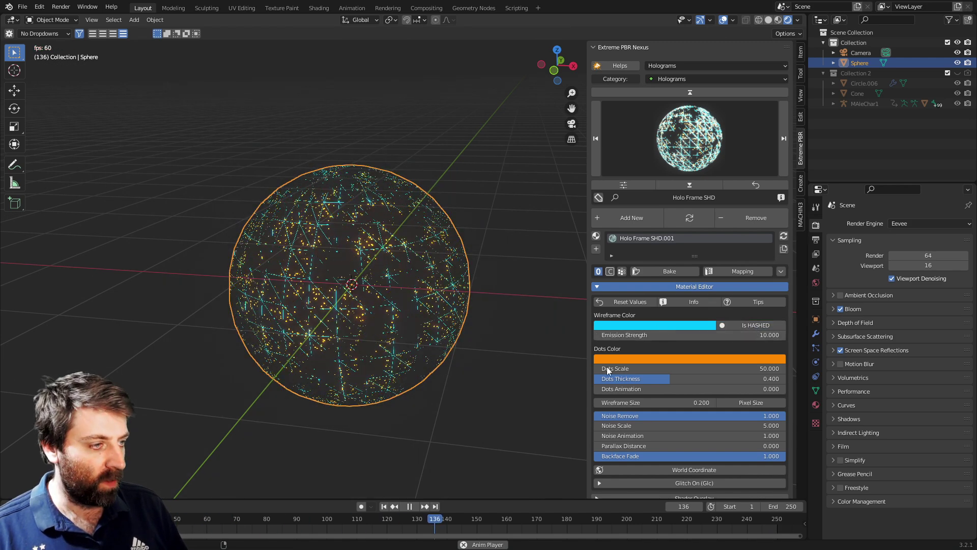
# Set Emission Strength to 50 and change the Dots Color from orange to red
pyautogui.moveTo(623, 335); pyautogui.dragTo(671, 335)
pyautogui.click(667, 335)
pyautogui.write('50')
pyautogui.press('Return')
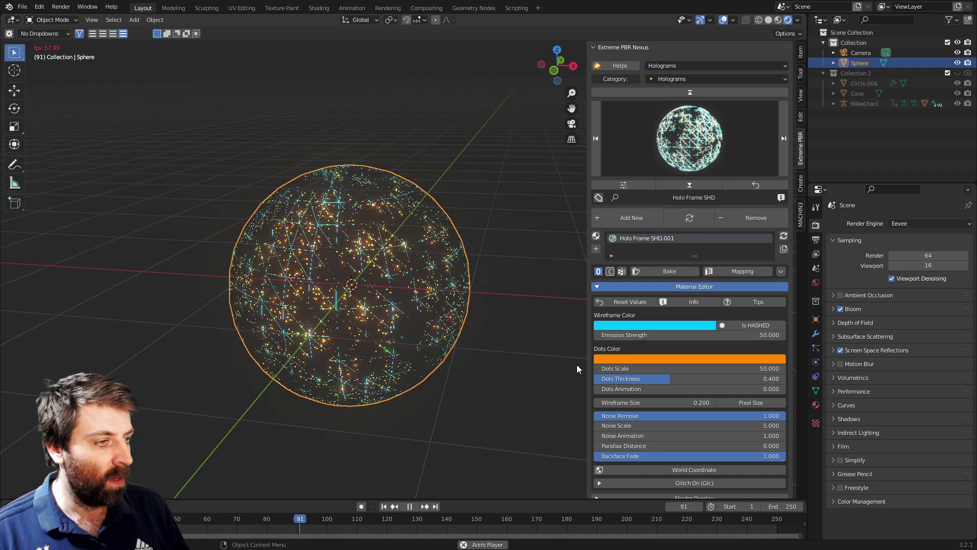
pyautogui.click(652, 360)
pyautogui.moveTo(651, 286); pyautogui.dragTo(637, 290)
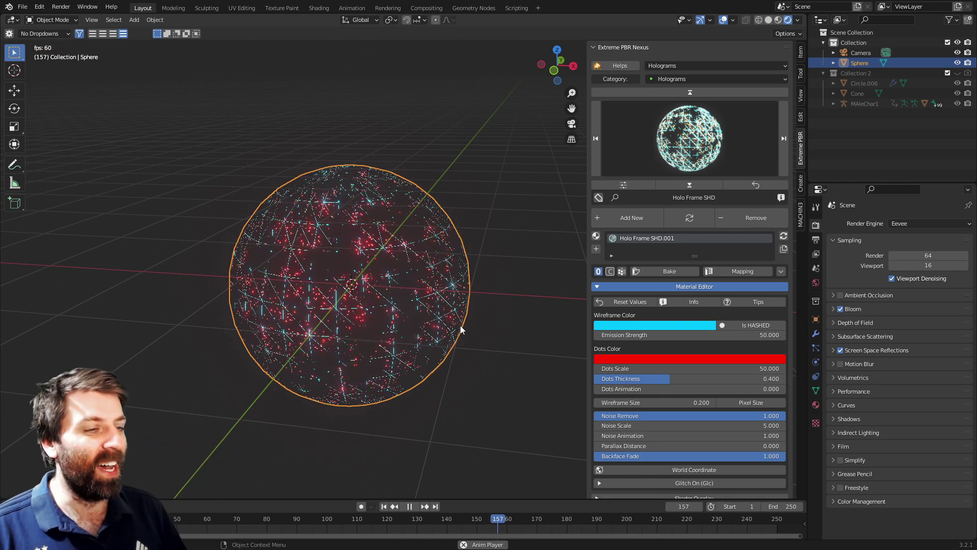
# Stop playback and hide the sphere from the viewport
pyautogui.moveTo(452, 337); pyautogui.dragTo(382, 373, button='middle')
pyautogui.scroll(-2, 382, 372)
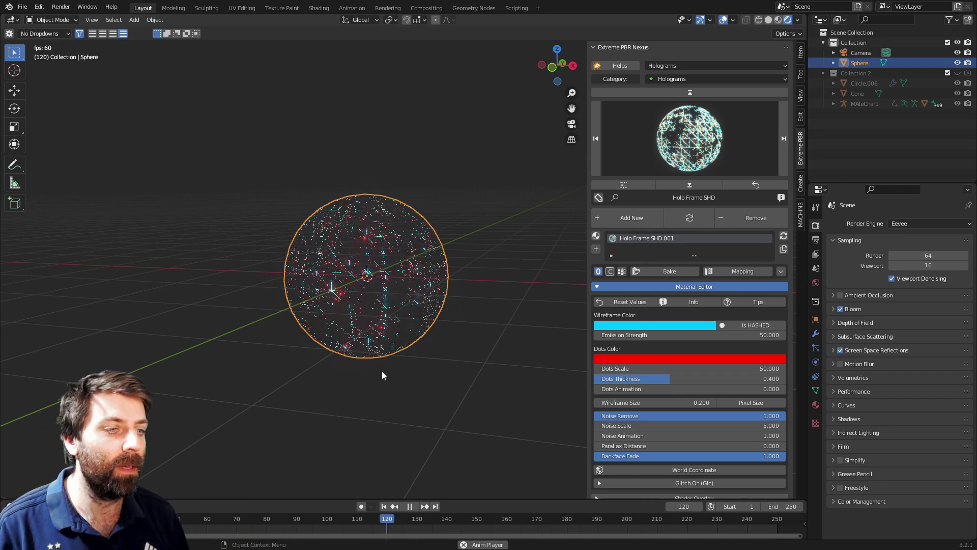
pyautogui.scroll(-1, 412, 374)
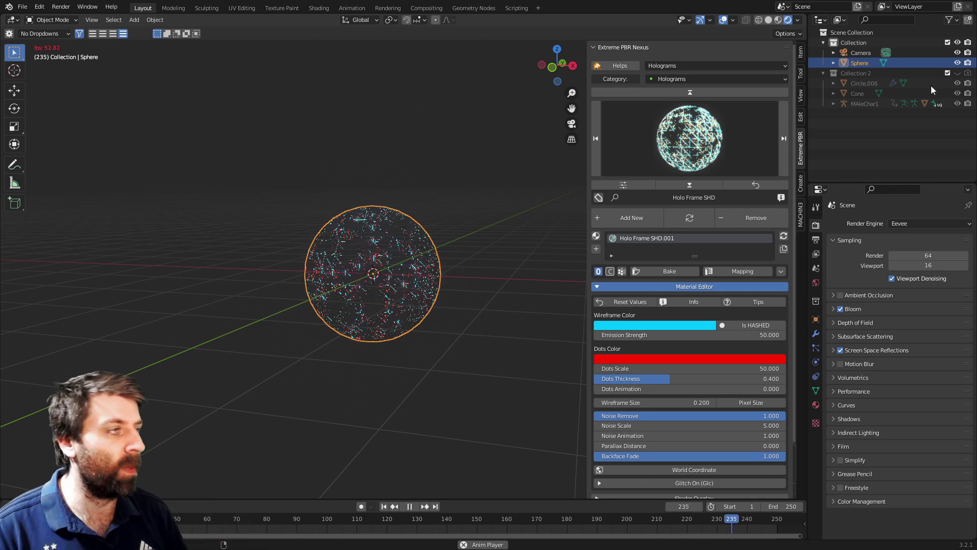
pyautogui.press('space')
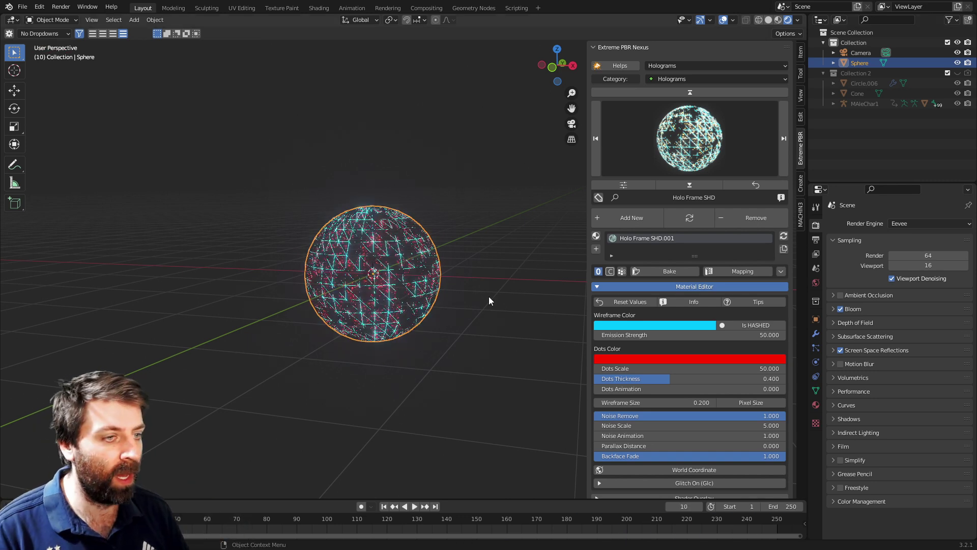
pyautogui.click(957, 63)
# Show Collection 2 and select the cone and figure body to inspect their light-streak and pink materials
pyautogui.click(958, 73)
pyautogui.scroll(-1, 464, 279)
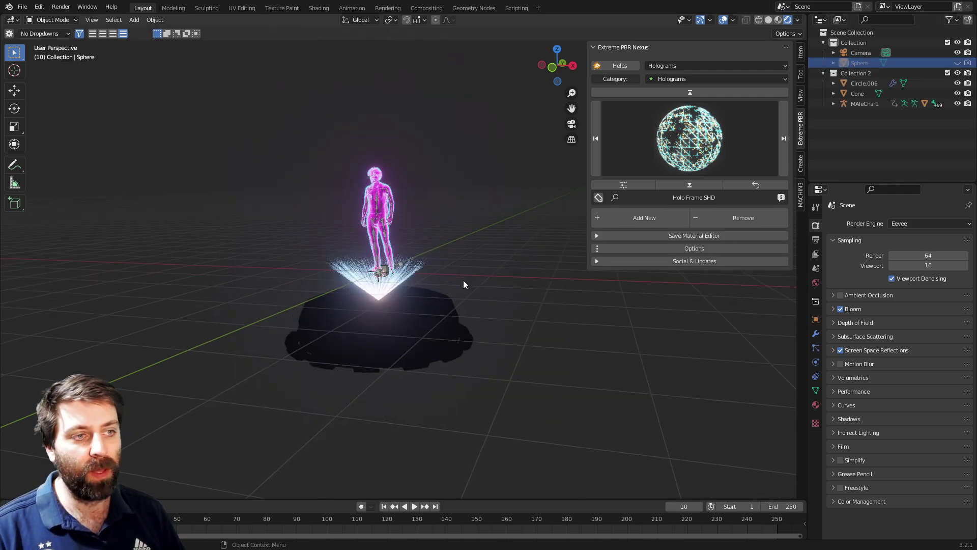
pyautogui.scroll(4, 463, 284)
pyautogui.moveTo(463, 284); pyautogui.dragTo(312, 294, button='middle')
pyautogui.click(351, 249)
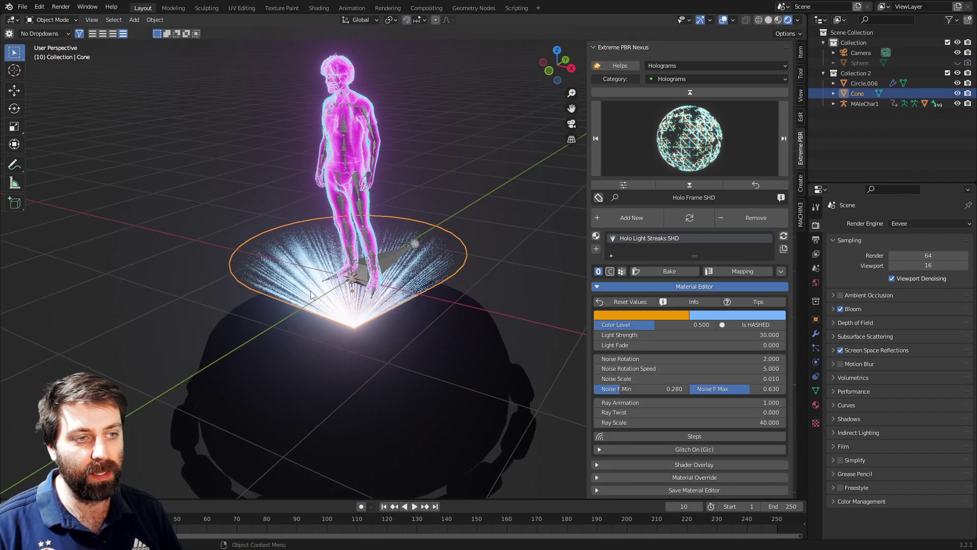
pyautogui.click(350, 183)
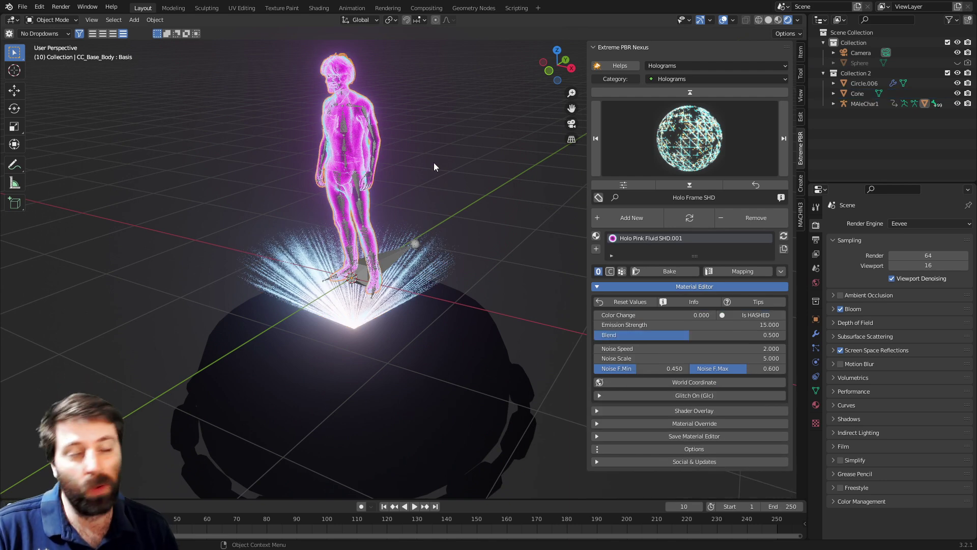
pyautogui.click(680, 149)
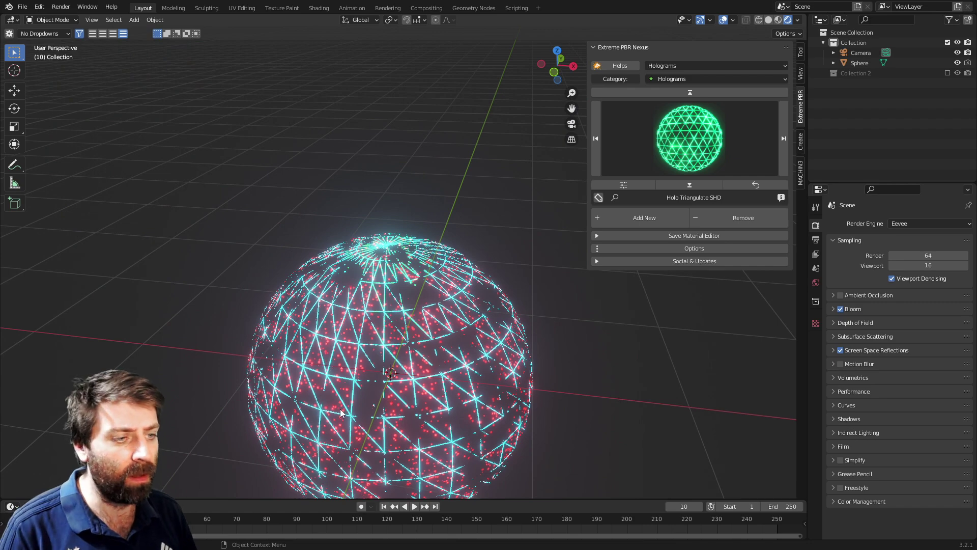
# Play the animation, select the sphere, enable Glitch On (Glc) and set blend mode to Is HASHED
pyautogui.keyDown('shift'); pyautogui.moveTo(341, 412); pyautogui.dragTo(417, 289, button='middle'); pyautogui.keyUp('shift')
pyautogui.press('space')
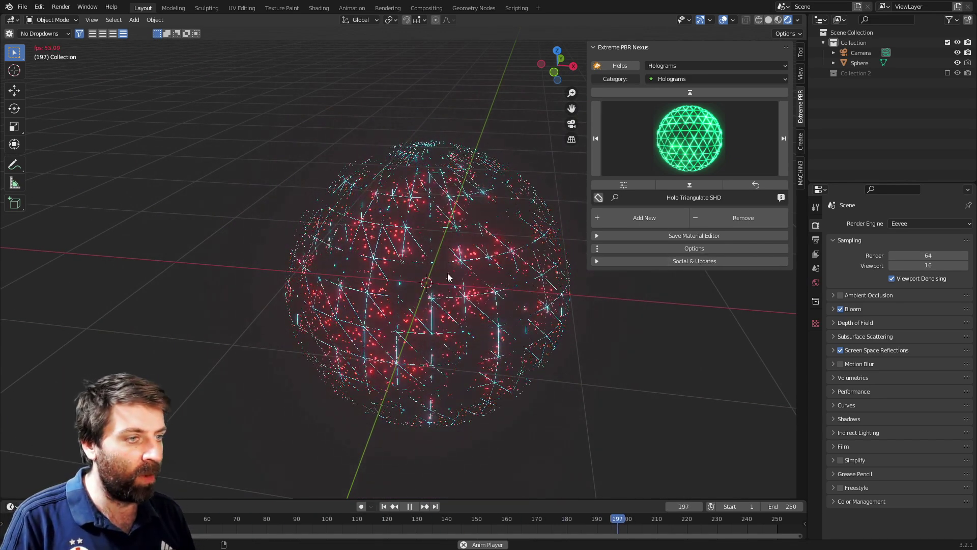
pyautogui.click(430, 284)
pyautogui.scroll(-3, 677, 262)
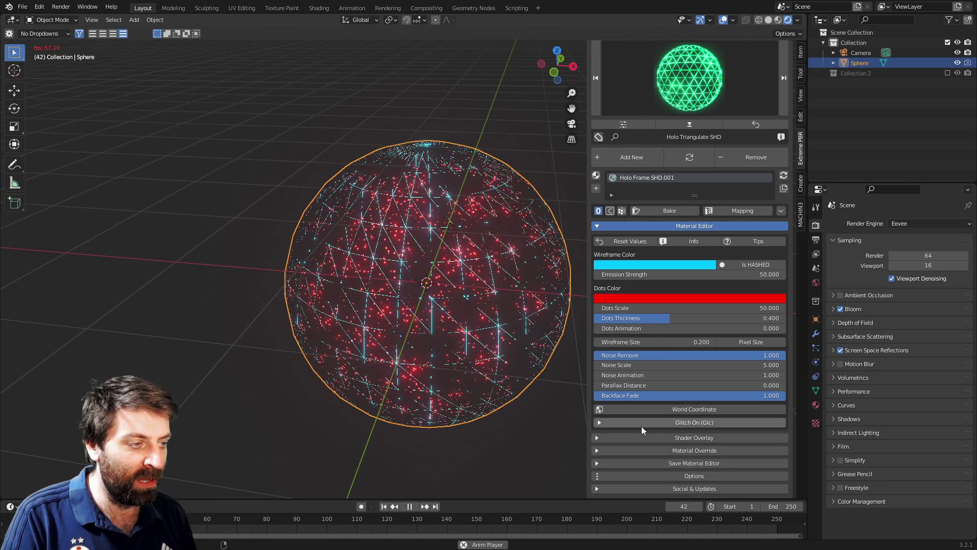
pyautogui.click(602, 422)
pyautogui.scroll(-1, 627, 422)
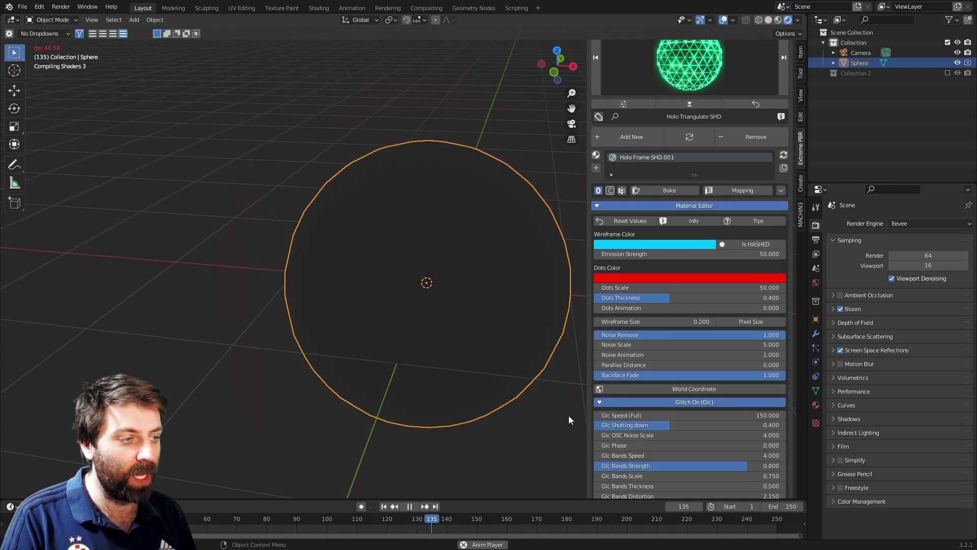
pyautogui.scroll(-3, 569, 419)
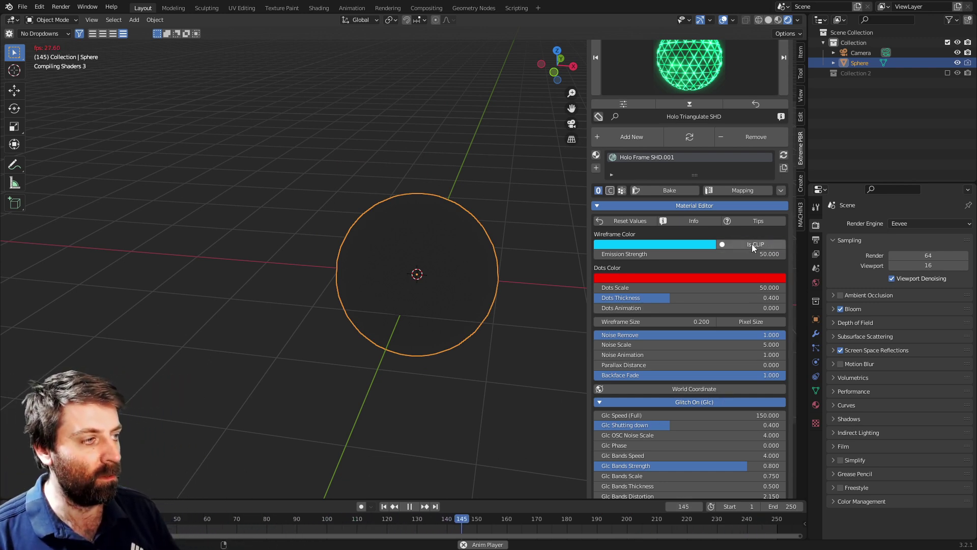
pyautogui.keyDown('ctrl'); pyautogui.scroll(-1, 752, 243); pyautogui.keyUp('ctrl')
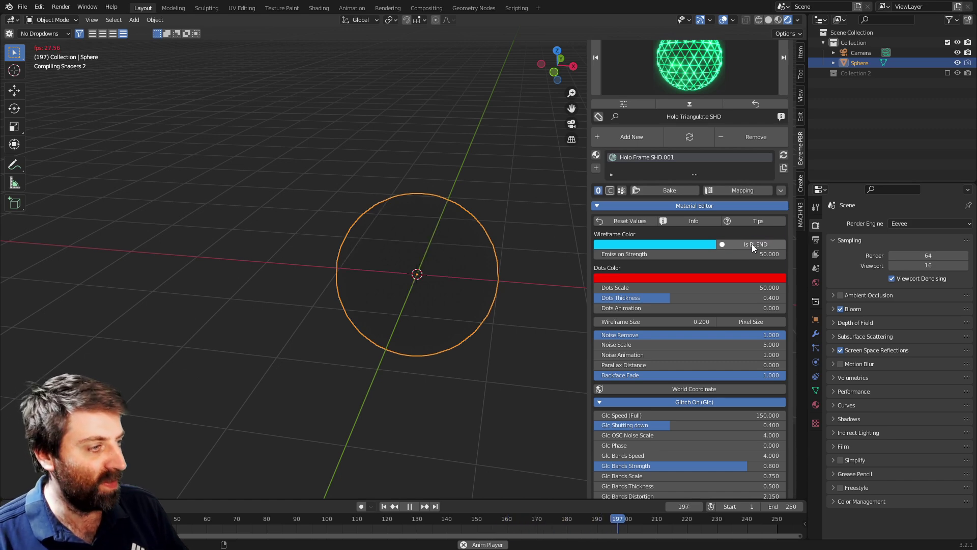
pyautogui.keyDown('ctrl'); pyautogui.scroll(-1, 752, 243); pyautogui.keyUp('ctrl')
pyautogui.click(929, 223)
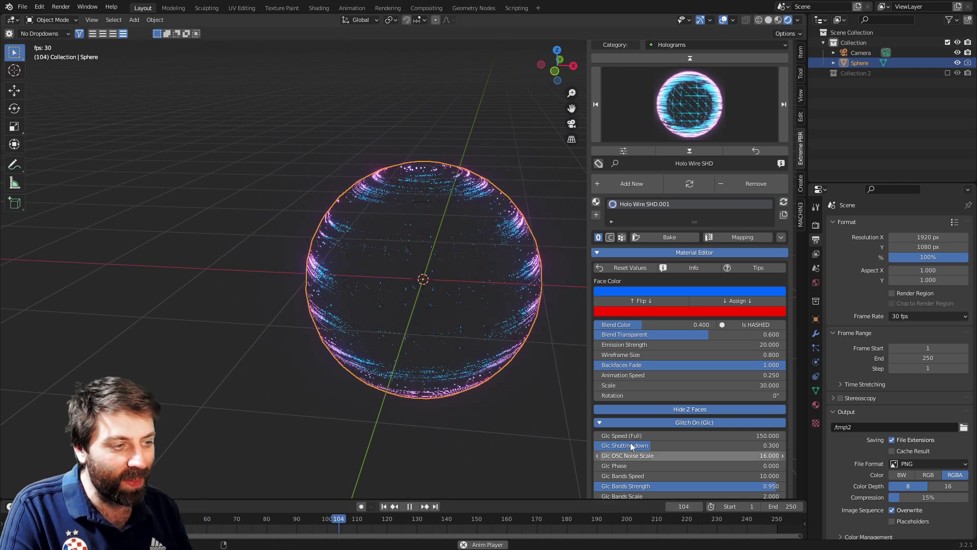
# Collapse the Glitch On (Glc) settings and reopen the hologram shader preview grid
pyautogui.click(612, 421)
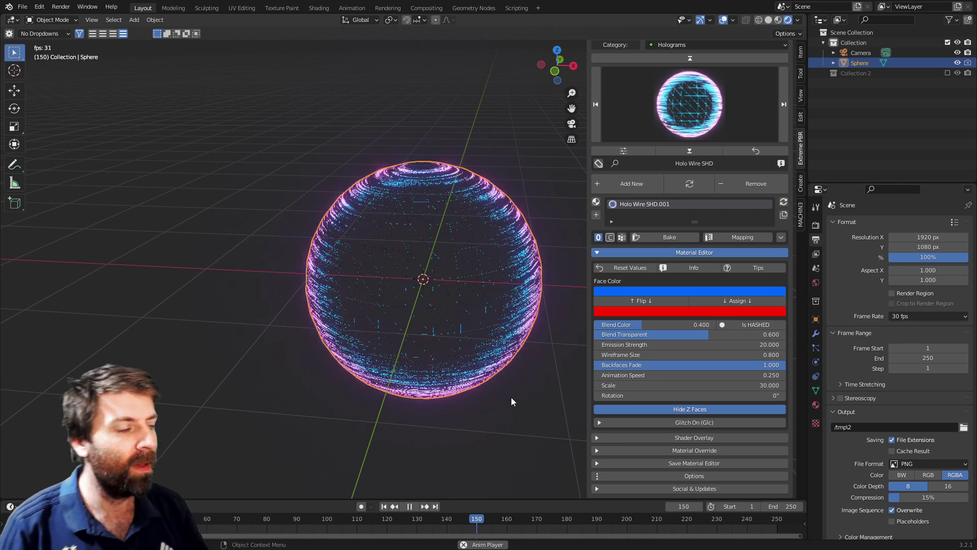
pyautogui.click(706, 88)
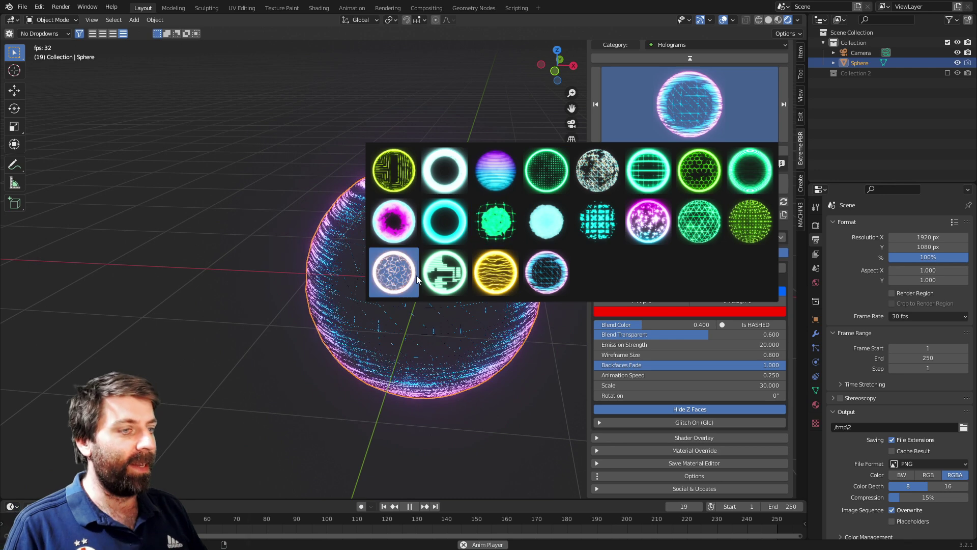
# Apply Holo VoroGlitch SHD with Add New and raise Animation Speed from 5 to 21
pyautogui.click(444, 272)
pyautogui.click(653, 187)
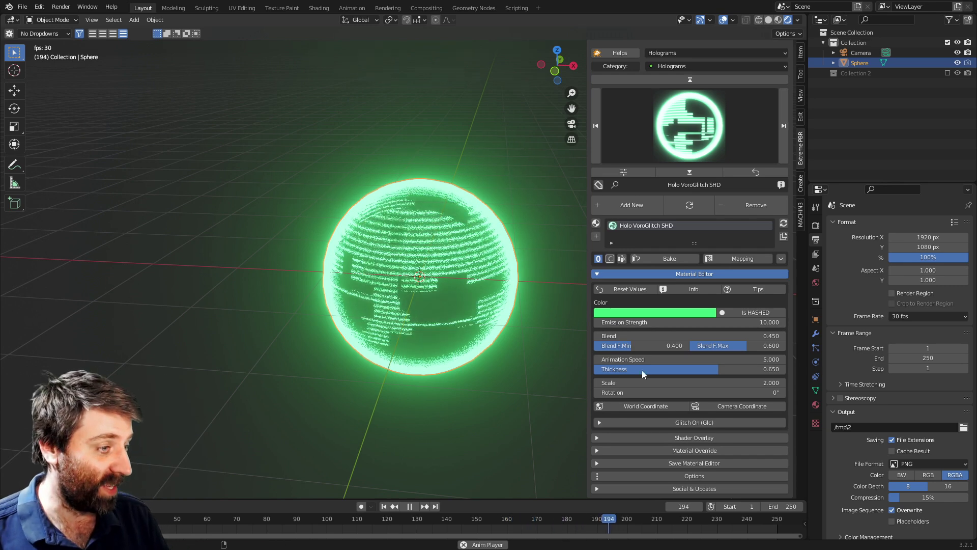
pyautogui.moveTo(661, 359); pyautogui.dragTo(731, 360)
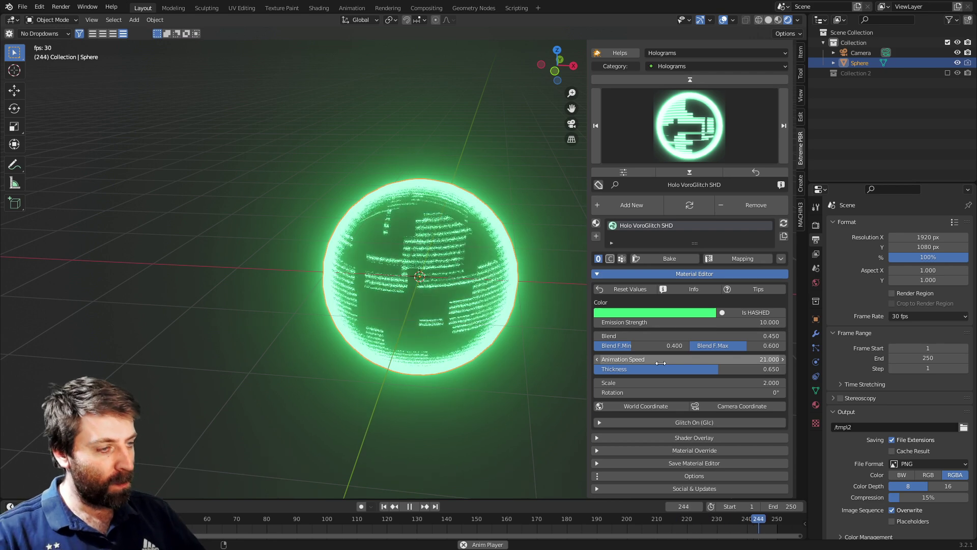
# Change the VoroGlitch hologram's colour to magenta
pyautogui.click(691, 315)
pyautogui.moveTo(618, 181); pyautogui.dragTo(641, 179)
pyautogui.moveTo(637, 217); pyautogui.dragTo(663, 211)
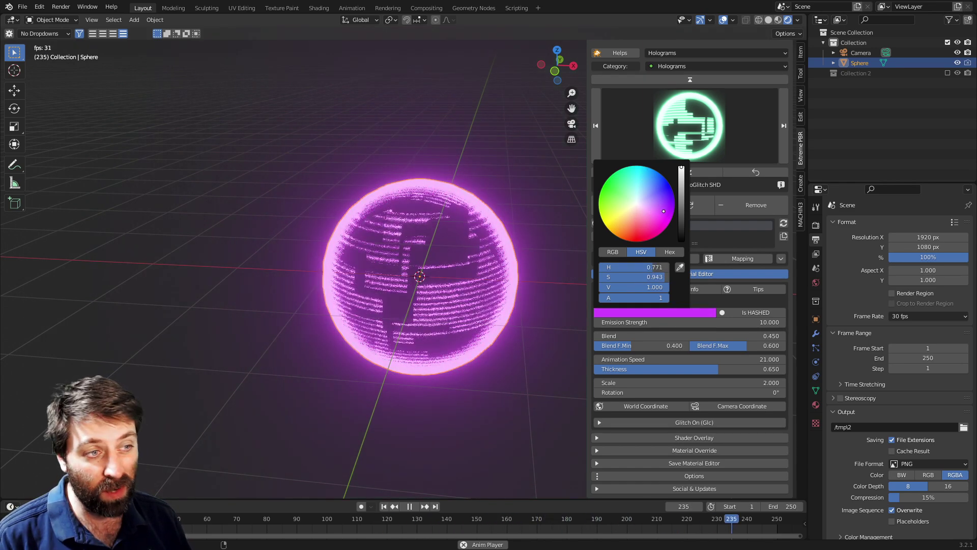
# Duplicate the sphere, scale the copy larger around it, and rotate it 180° about Z
pyautogui.hotkey('shift', 'd')
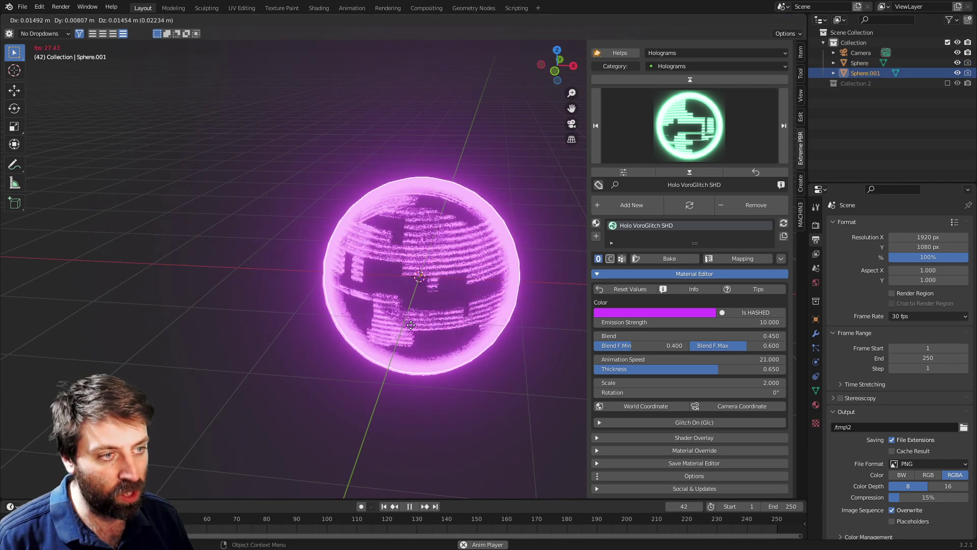
pyautogui.press('Escape')
pyautogui.press('s')
pyautogui.click(505, 355)
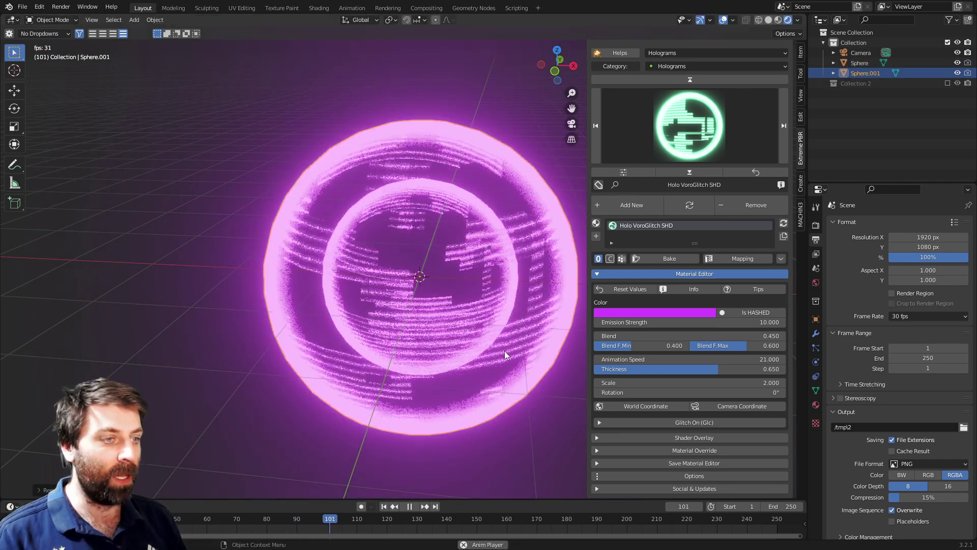
pyautogui.write('rz180')
pyautogui.press('Return')
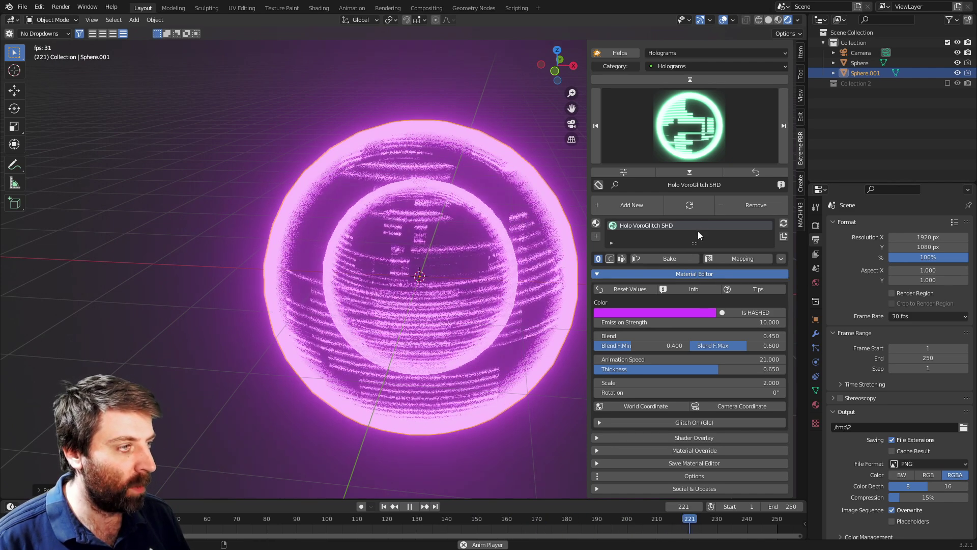
# Give Sphere.001 its own Holo VoroGlitch SHD.001 material and set its colour to cyan
pyautogui.click(743, 212)
pyautogui.click(701, 153)
pyautogui.click(702, 160)
pyautogui.click(662, 219)
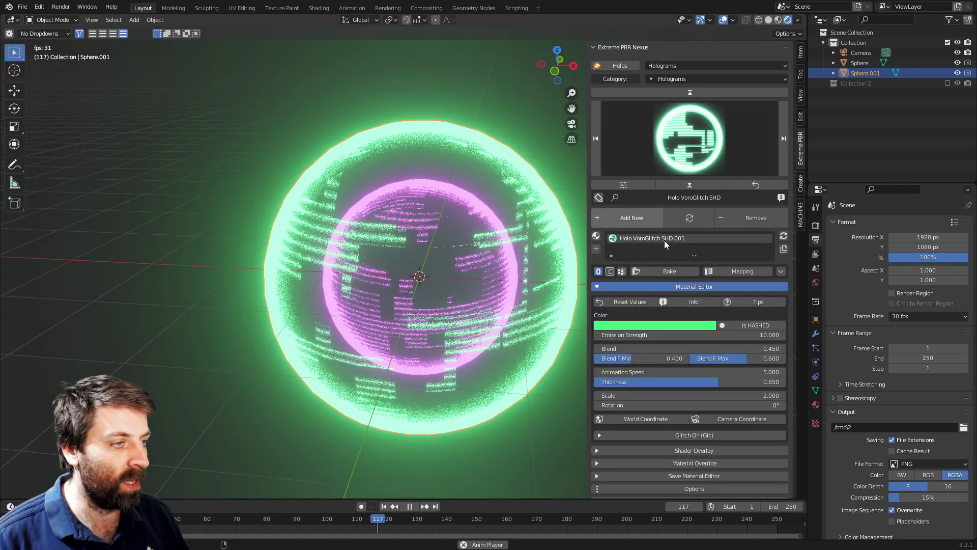
pyautogui.click(661, 325)
pyautogui.click(643, 186)
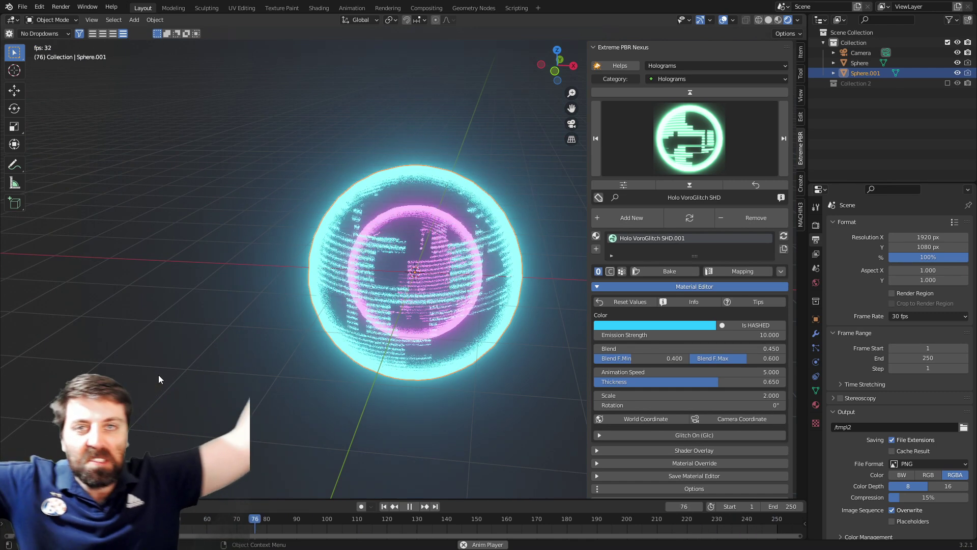
pyautogui.scroll(-2, 431, 308)
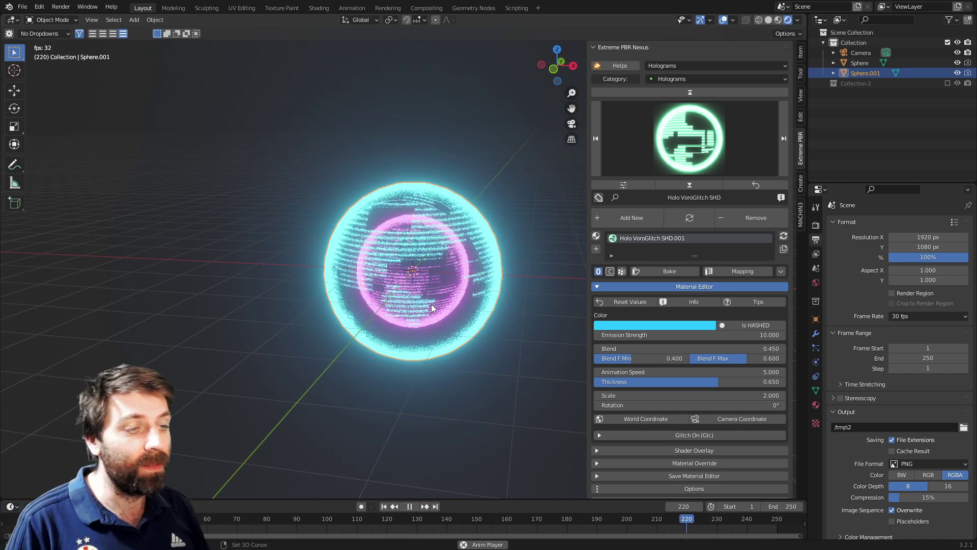
# Add a cone, rotate it 180° so the tip points down, and flatten it along Z
pyautogui.hotkey('shift', 'a')
pyautogui.moveTo(431, 304)
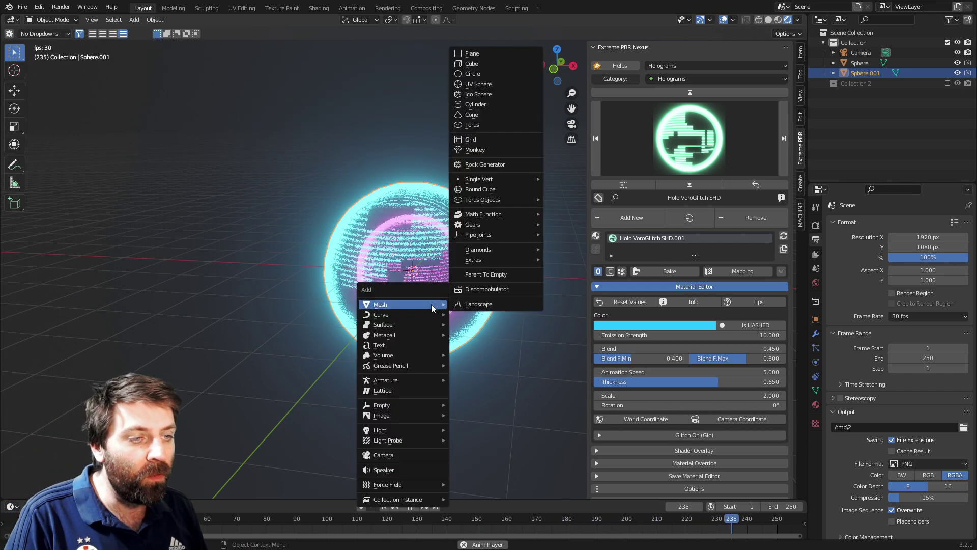
pyautogui.click(500, 115)
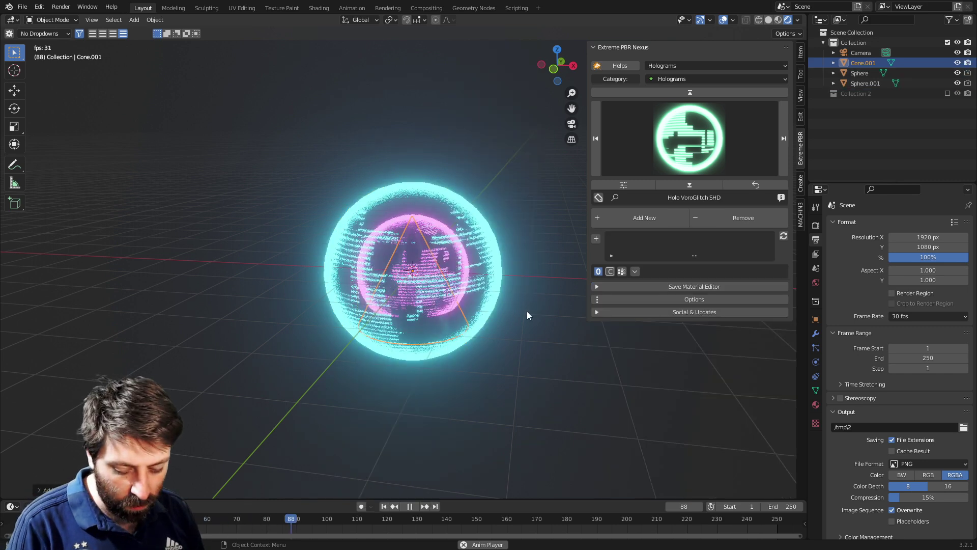
pyautogui.press('r')
pyautogui.click(527, 311)
pyautogui.press('s')
pyautogui.press('z')
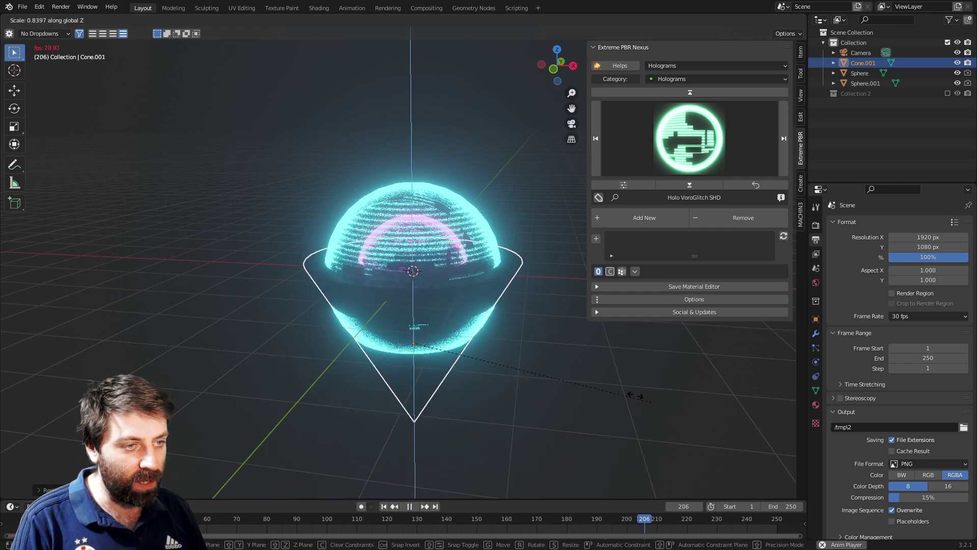
pyautogui.click(585, 375)
# Apply the white Holo Light Streaks SHD material from the Hologram lights category to the cone
pyautogui.click(701, 76)
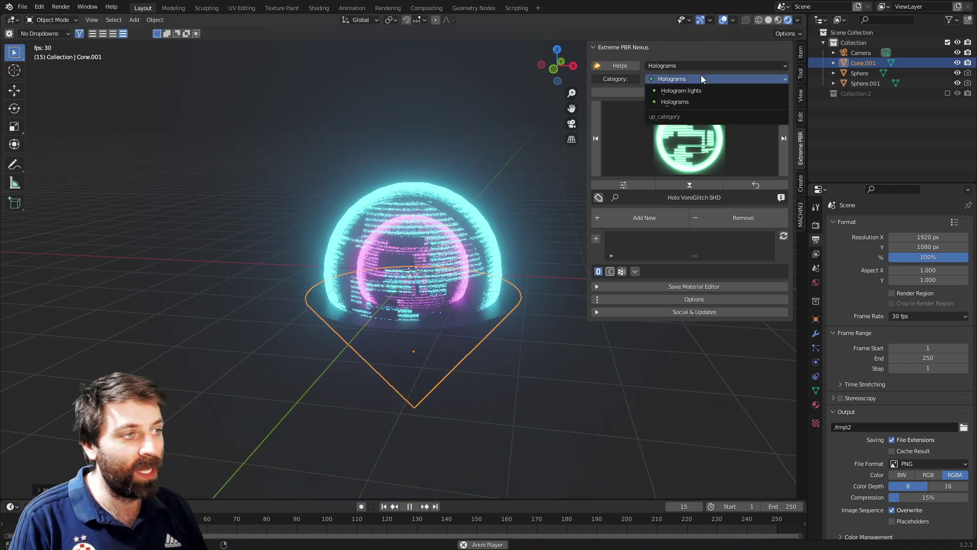
pyautogui.click(706, 88)
pyautogui.click(713, 132)
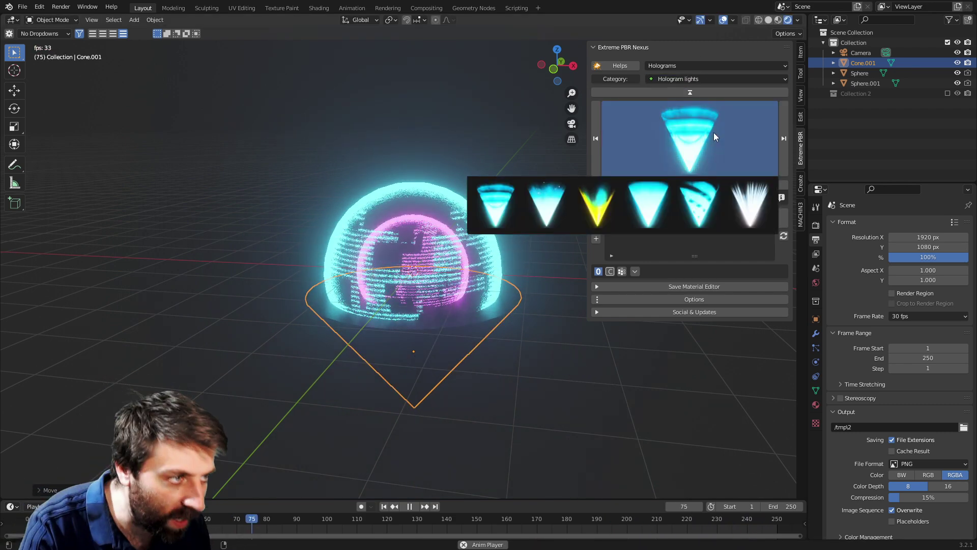
pyautogui.click(749, 204)
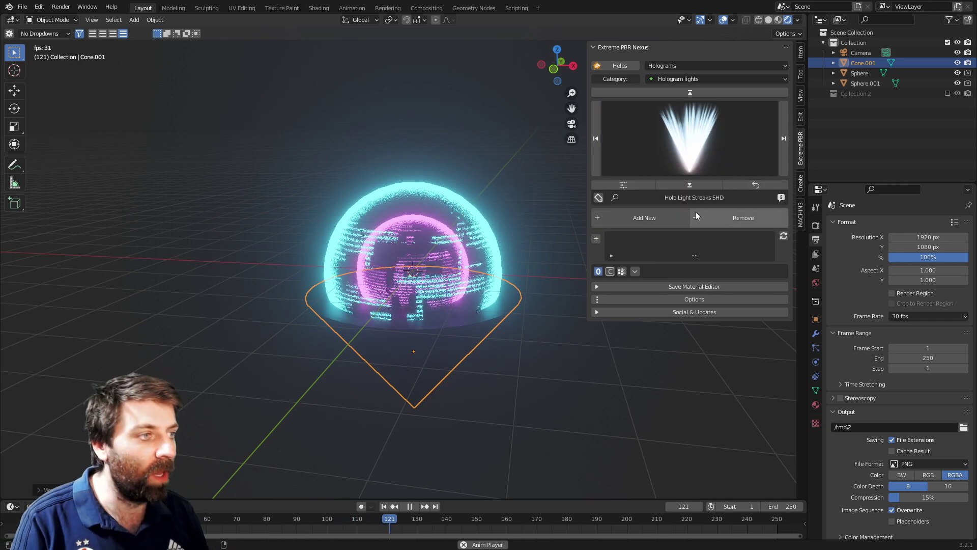
pyautogui.click(667, 212)
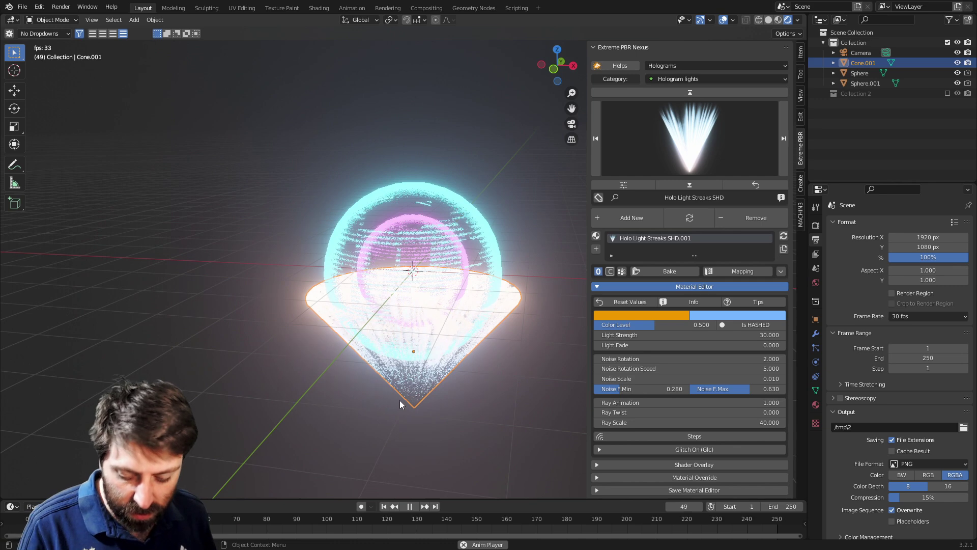
# Apply the cone's rotation and move it down along Z beneath the spheres
pyautogui.hotkey('ctrl', 'a')
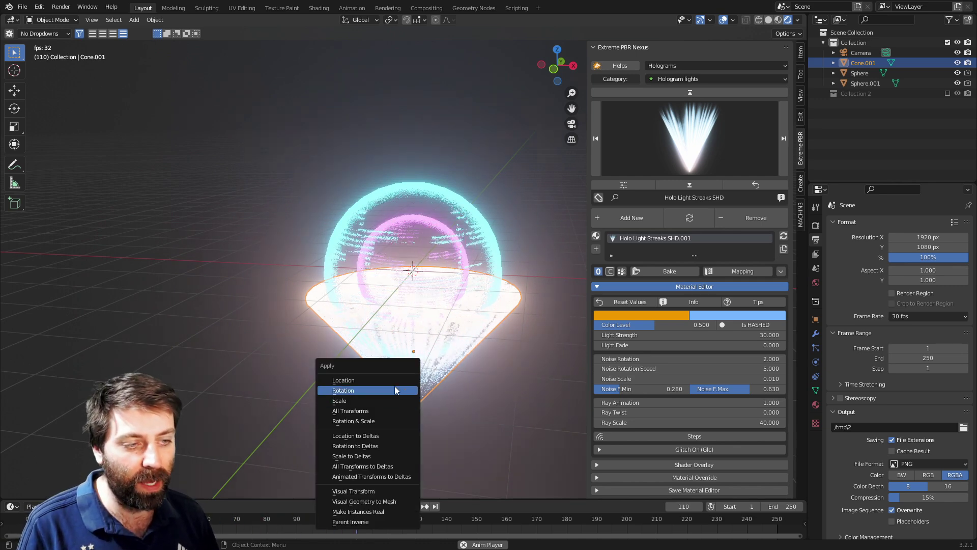
pyautogui.click(395, 390)
pyautogui.moveTo(465, 490); pyautogui.dragTo(498, 405, button='middle')
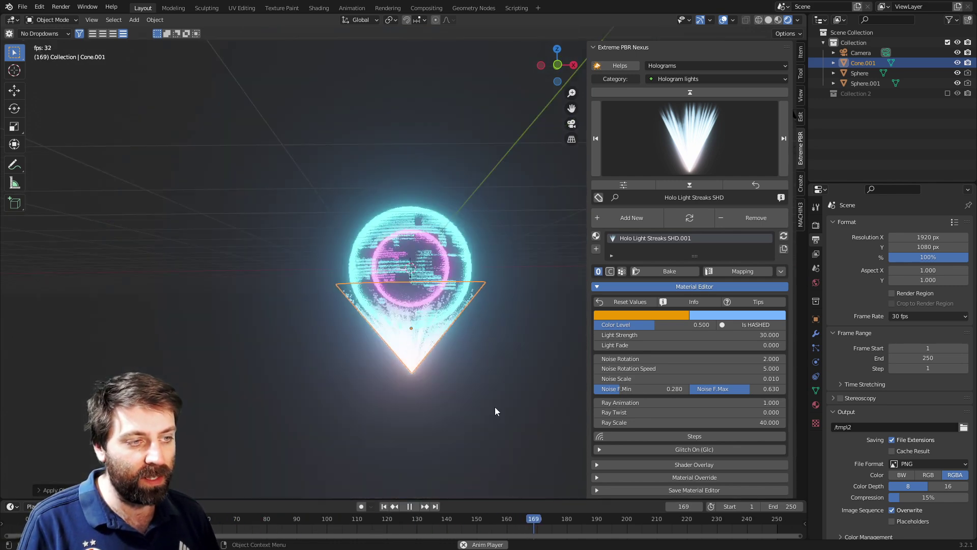
pyautogui.press('g')
pyautogui.press('z')
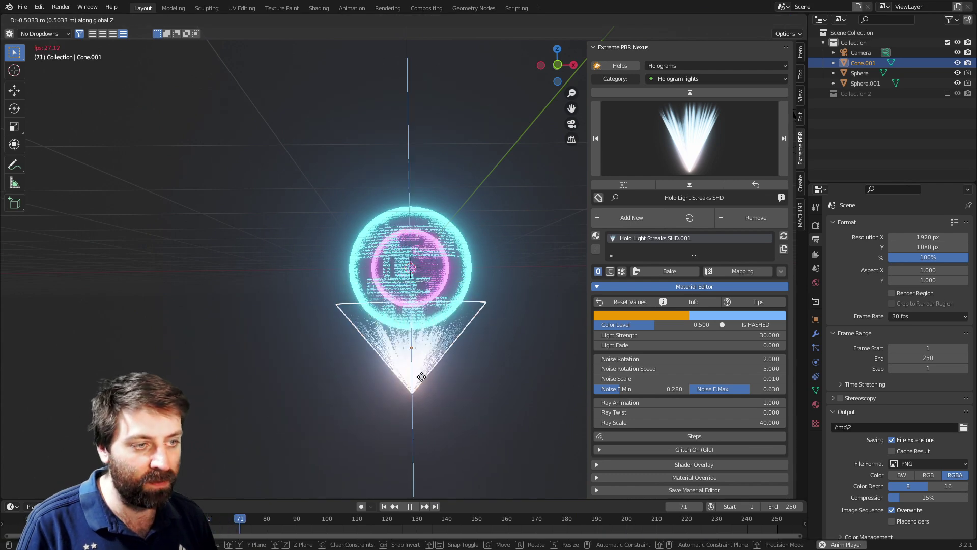
pyautogui.click(470, 417)
# Deselect the cone, stop the animation playback, and orbit around the finished hologram
pyautogui.moveTo(469, 416); pyautogui.dragTo(501, 433, button='middle')
pyautogui.click(501, 432)
pyautogui.scroll(-3, 493, 425)
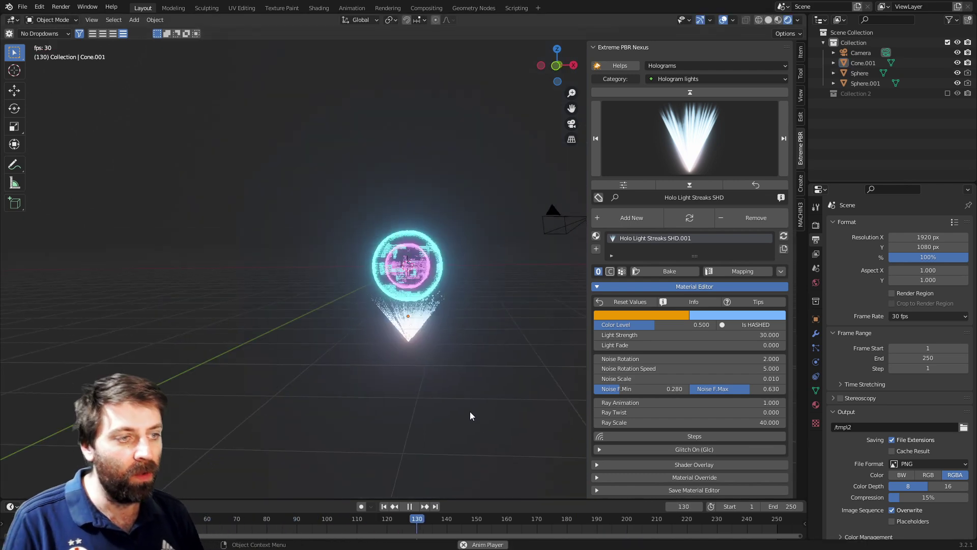
pyautogui.scroll(3, 474, 397)
pyautogui.press('space')
pyautogui.scroll(2, 530, 412)
pyautogui.moveTo(530, 408); pyautogui.dragTo(501, 410, button='middle')
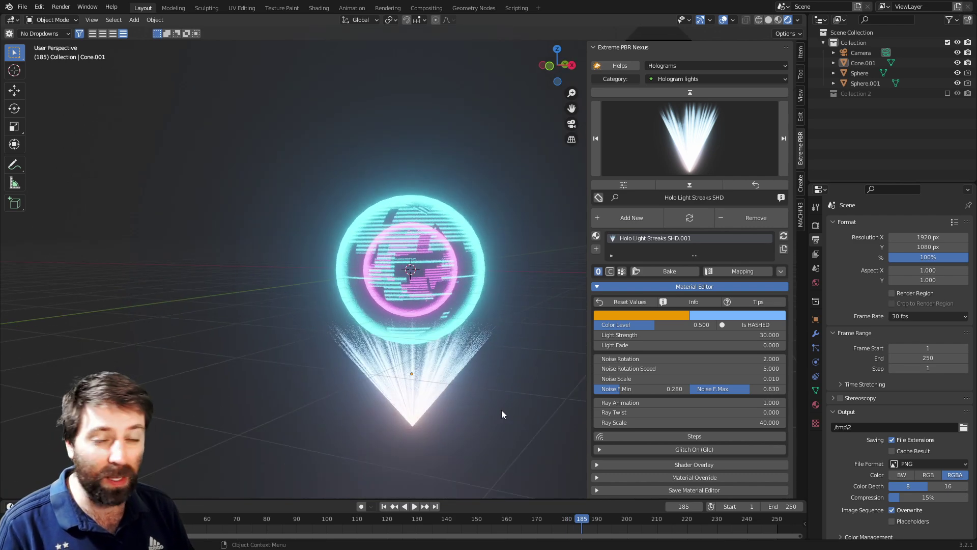